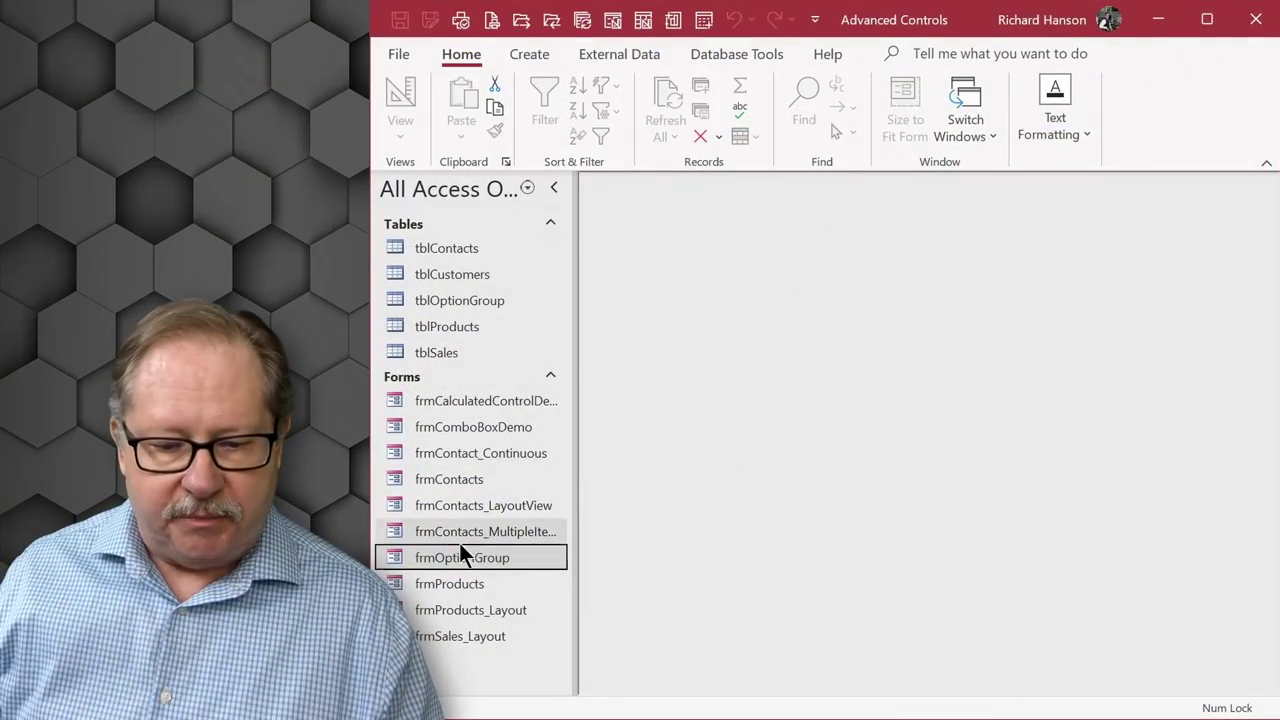
Step: Open the frmOptionGroup form and switch it to Design view
{"action": "double_click", "coordinate": [463, 558]}
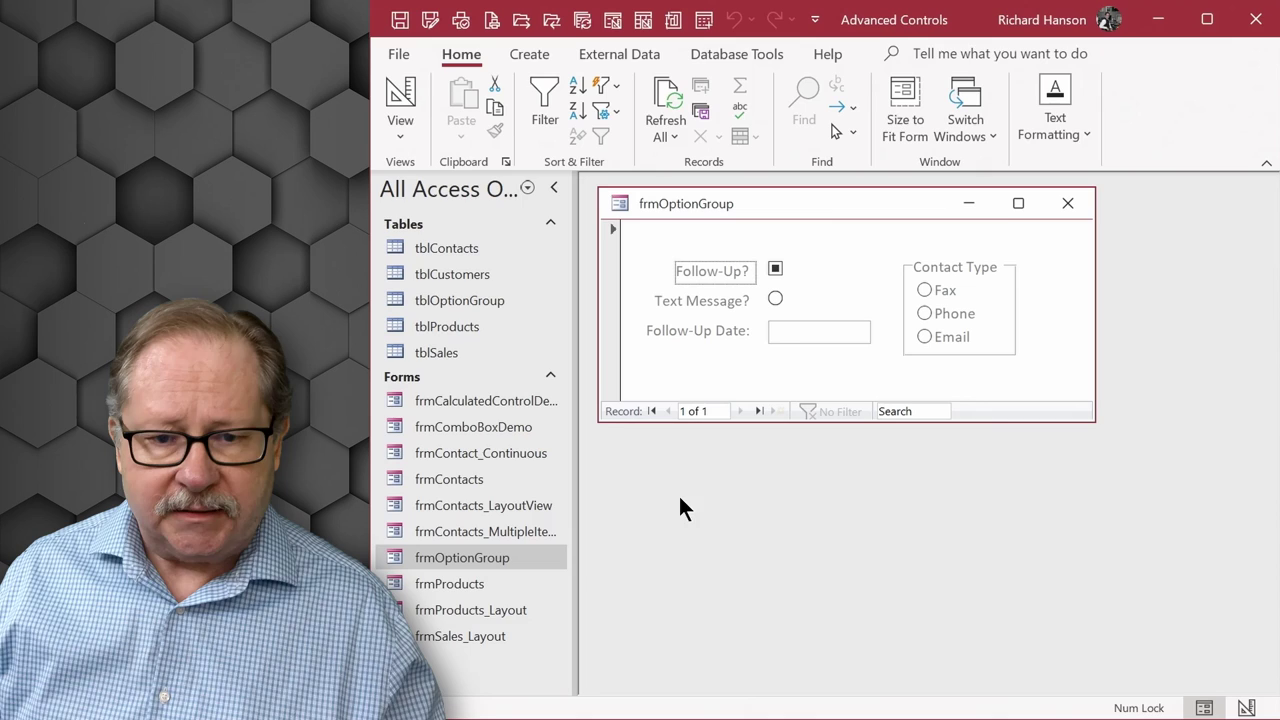
{"action": "left_click", "coordinate": [400, 105]}
Step: Draw a trial check box below Follow-Up Date, make the Detail section taller, and shift the box right
{"action": "left_click", "coordinate": [564, 136]}
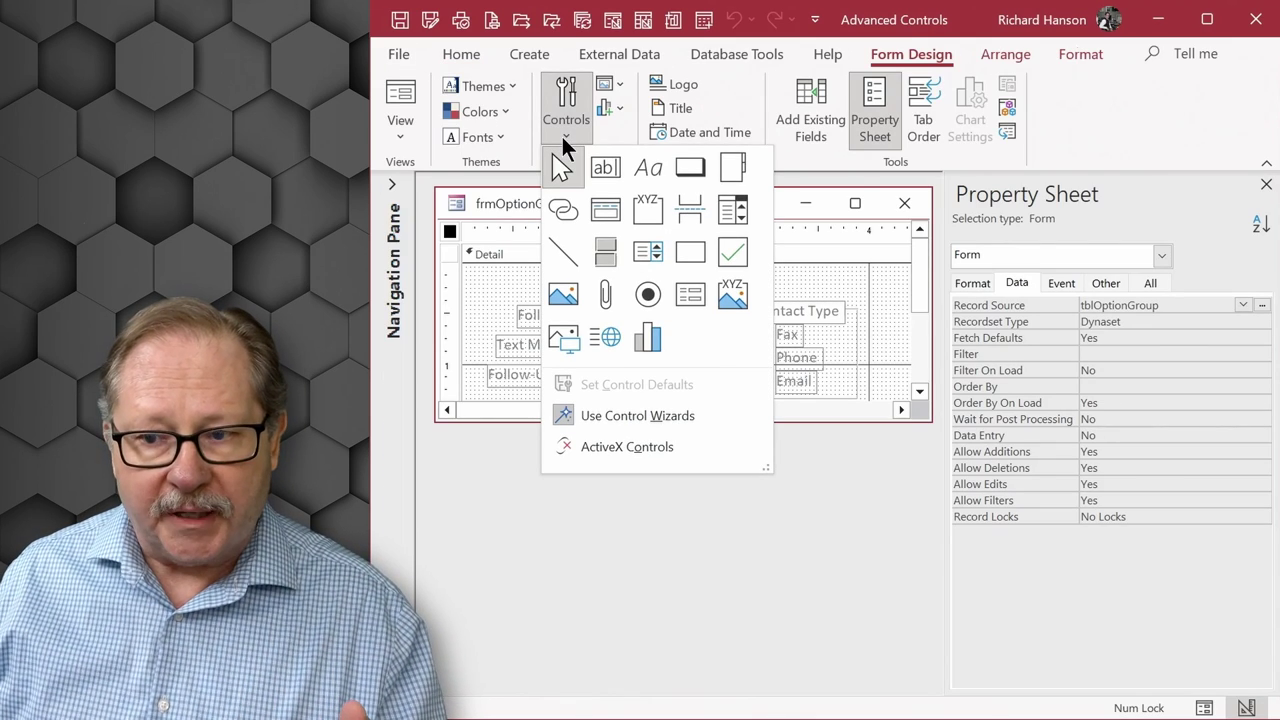
{"action": "left_click", "coordinate": [732, 252]}
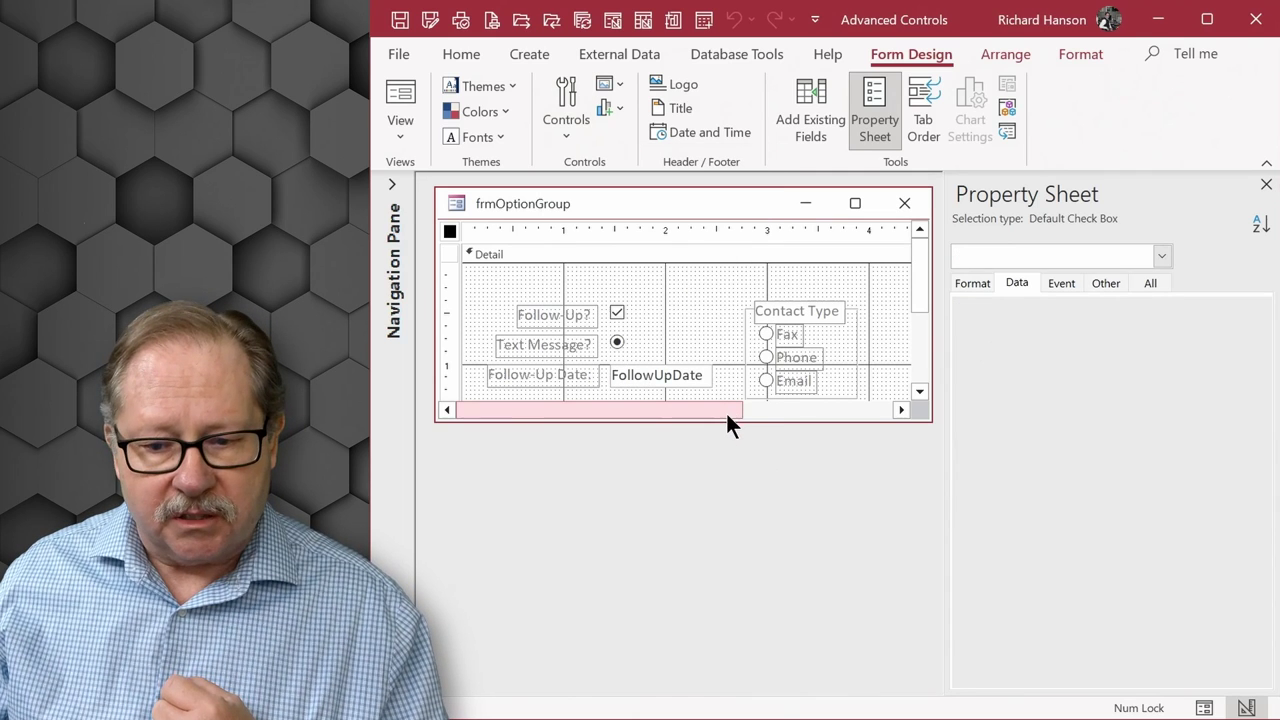
{"action": "left_click_drag", "start_coordinate": [725, 421], "coordinate": [714, 560]}
{"action": "left_click", "coordinate": [592, 398]}
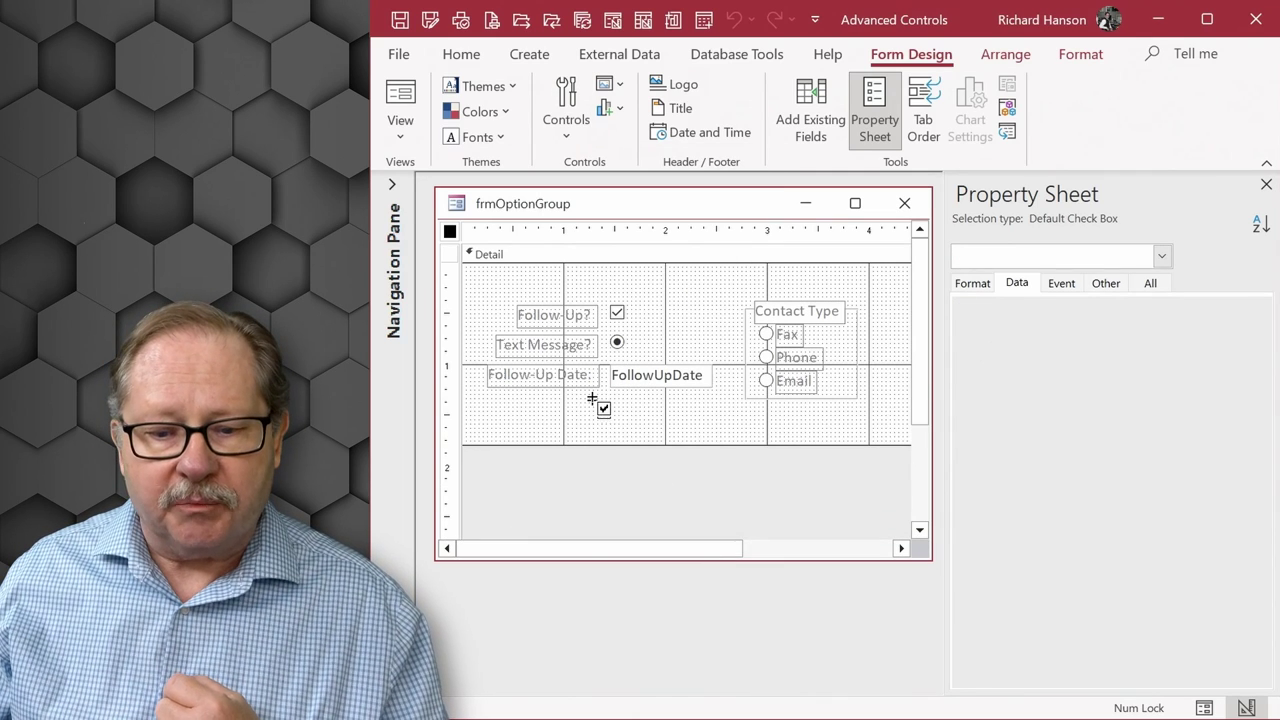
{"action": "left_click", "coordinate": [590, 418]}
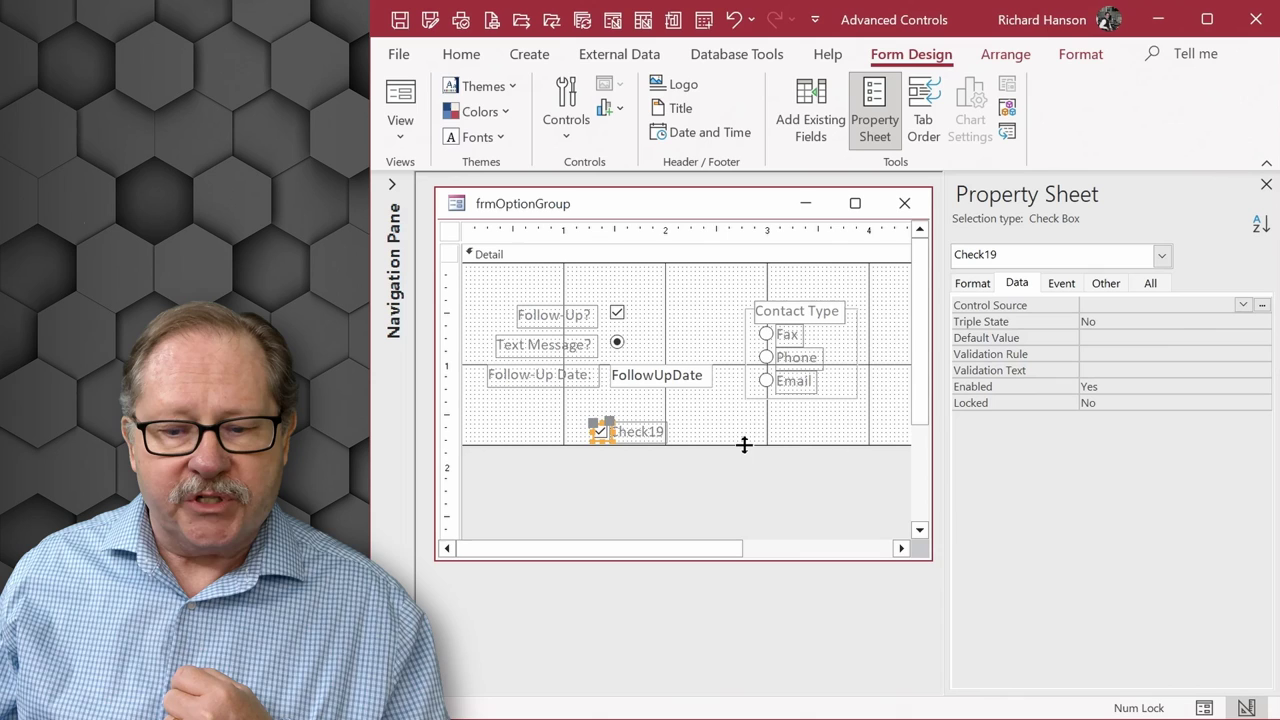
{"action": "left_click_drag", "start_coordinate": [744, 445], "coordinate": [742, 469]}
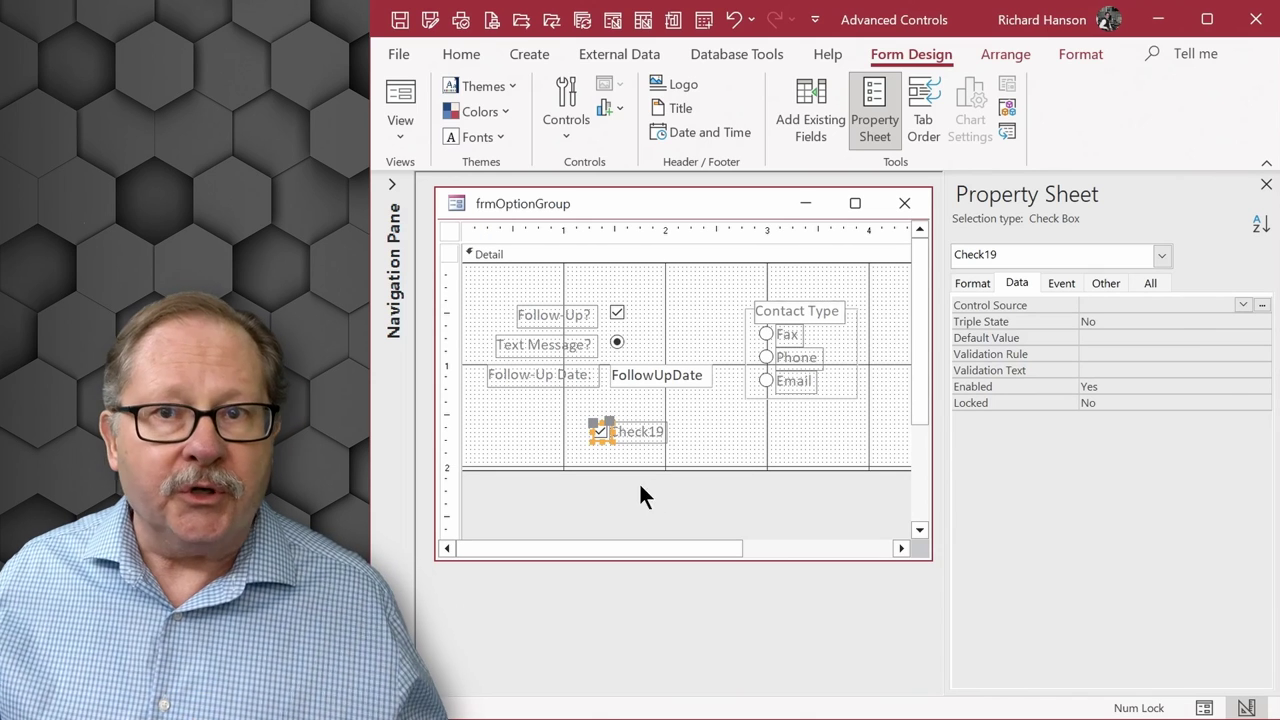
{"action": "left_click_drag", "start_coordinate": [595, 430], "coordinate": [677, 431]}
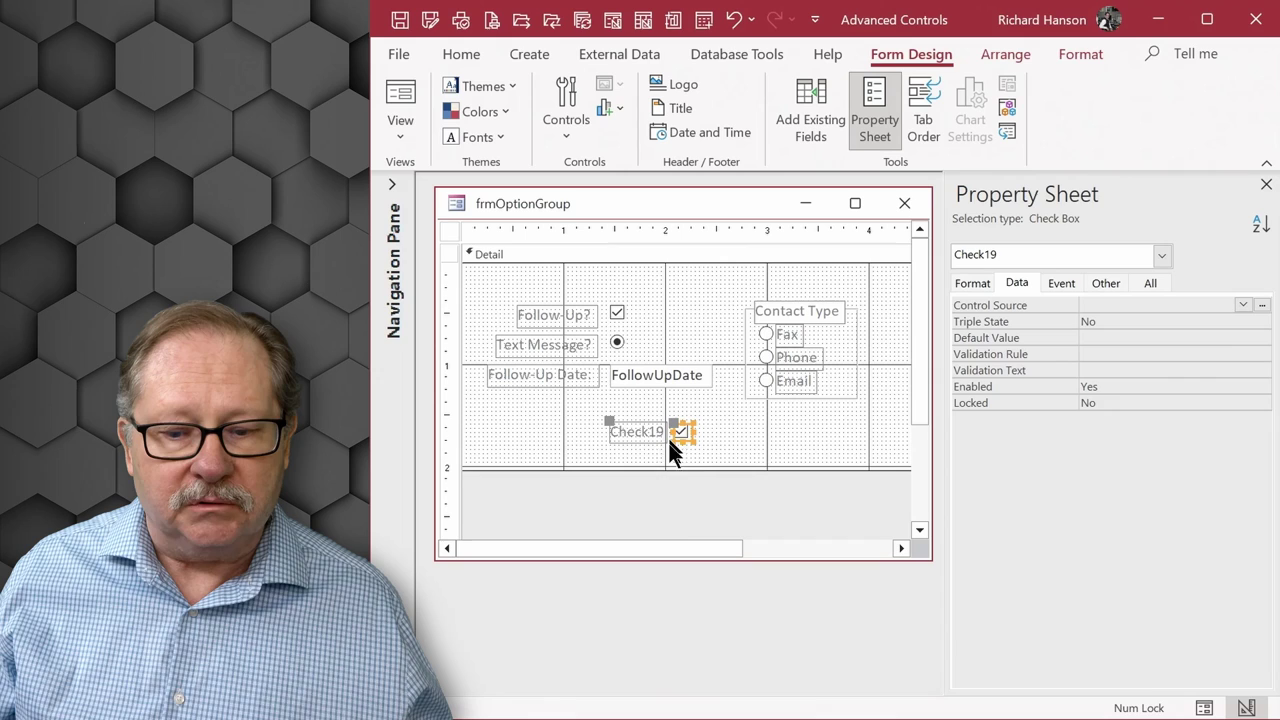
{"action": "left_click", "coordinate": [718, 465]}
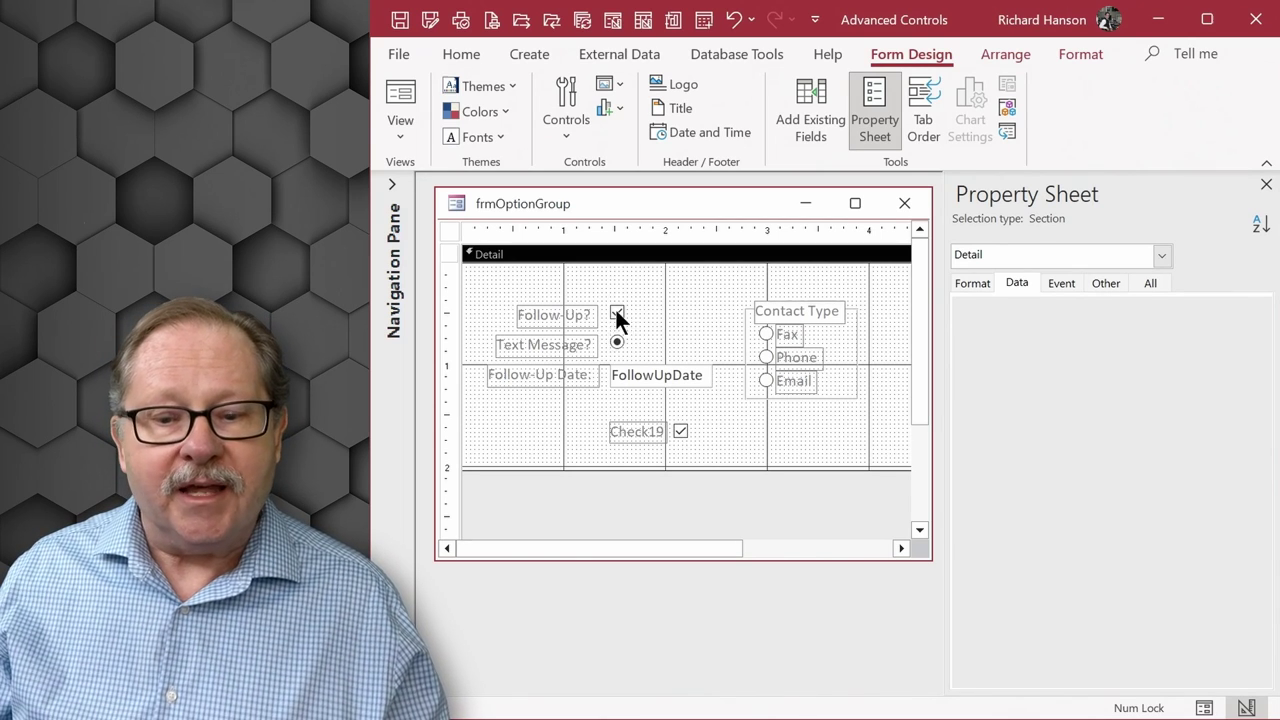
Step: Compare with the Follow-Up check box, then delete the trial Check19 check box and its label
{"action": "left_click", "coordinate": [616, 310]}
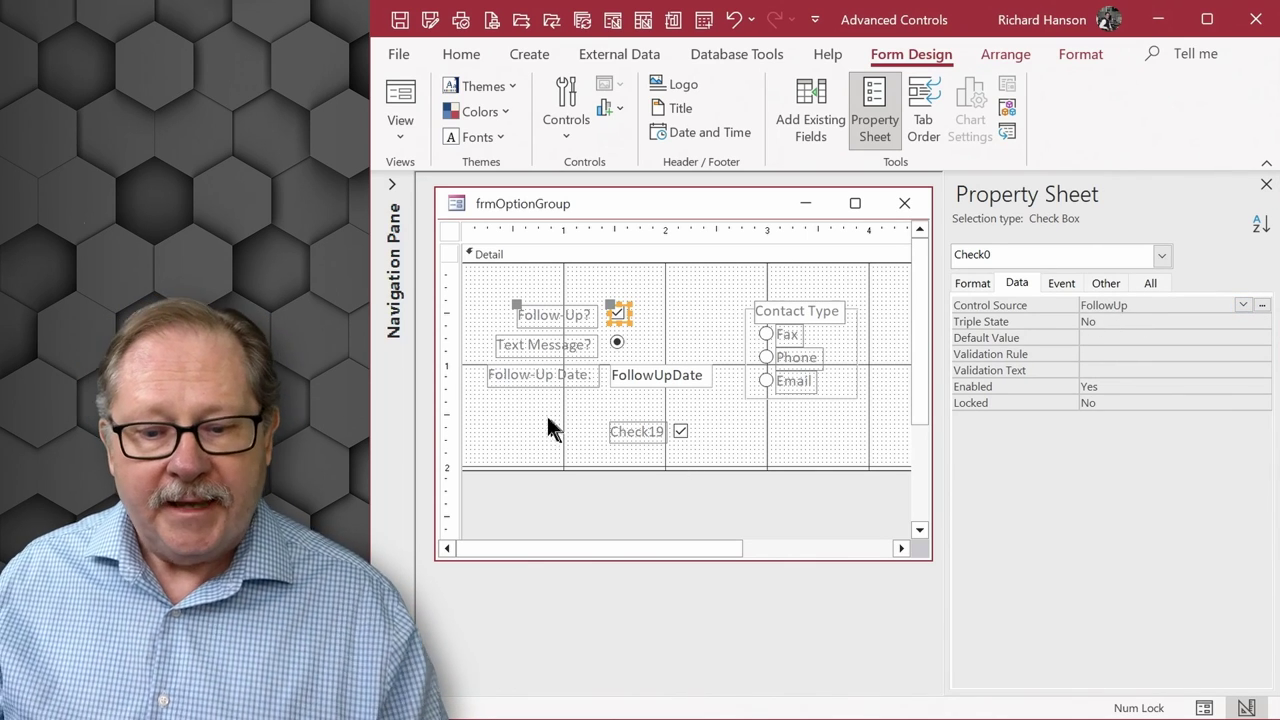
{"action": "left_click_drag", "start_coordinate": [586, 418], "coordinate": [730, 465]}
{"action": "key", "text": "Delete"}
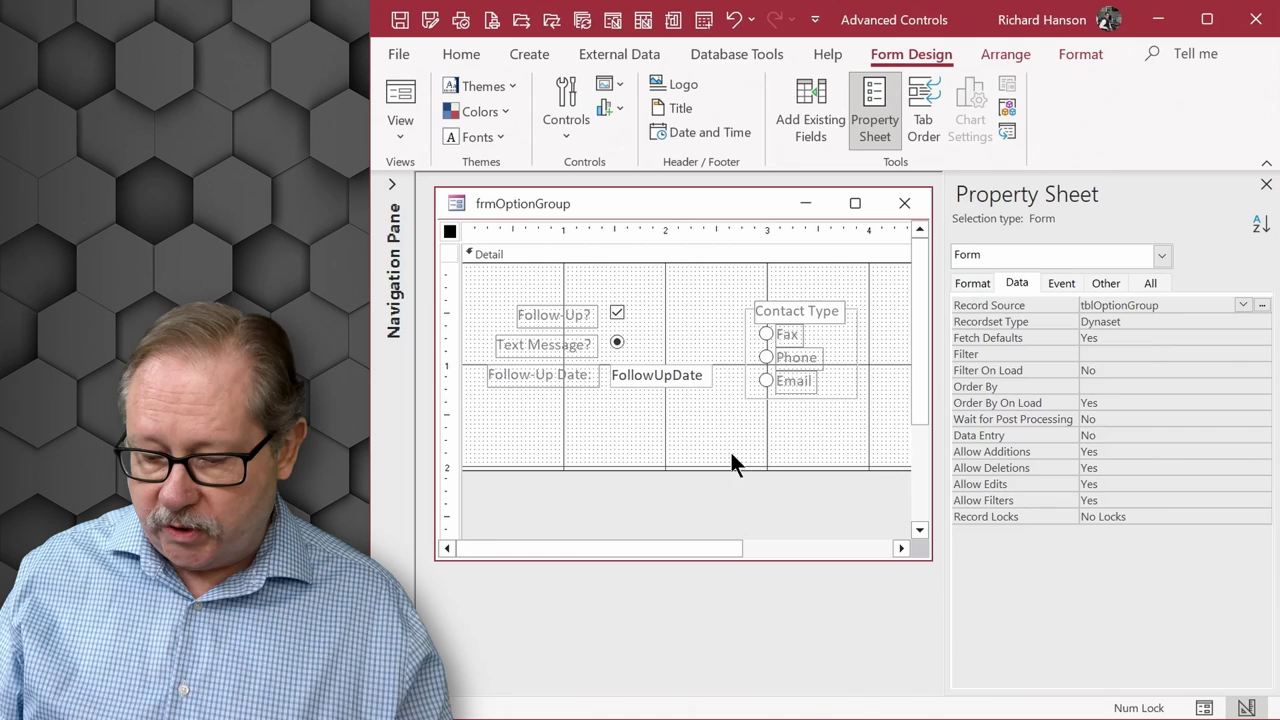
{"action": "left_click", "coordinate": [561, 127]}
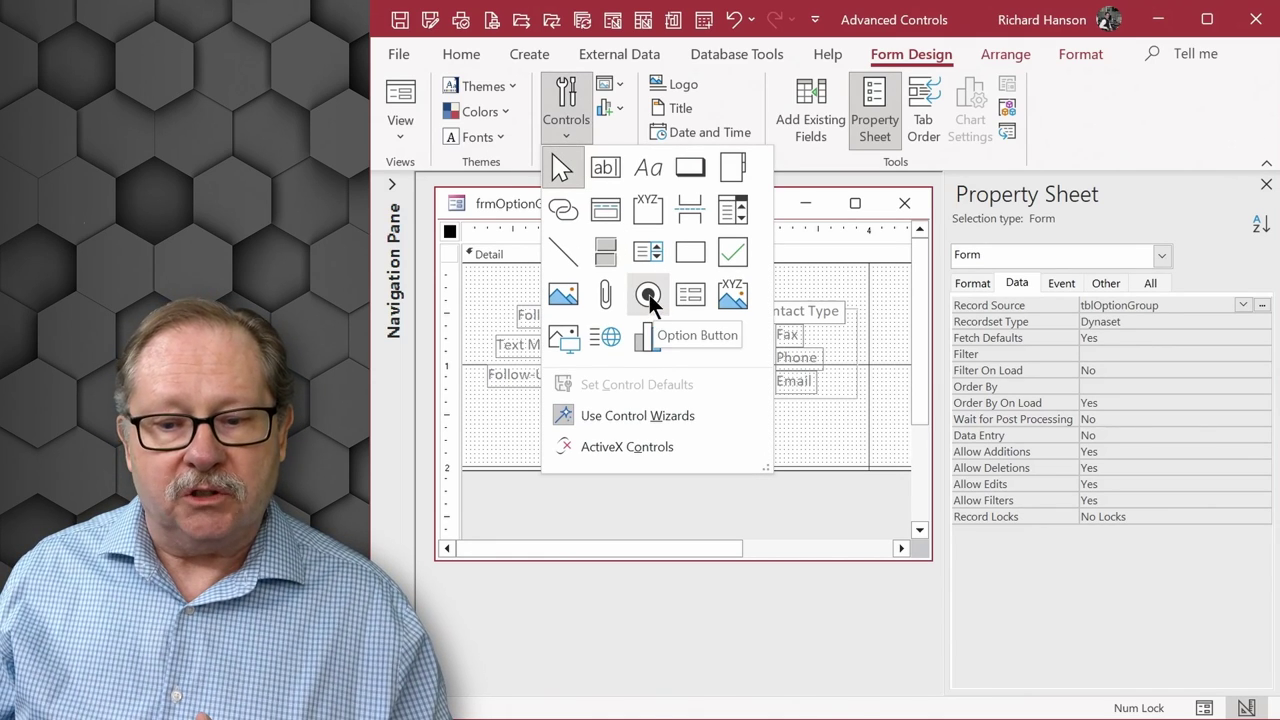
{"action": "left_click", "coordinate": [649, 294]}
{"action": "left_click", "coordinate": [570, 424]}
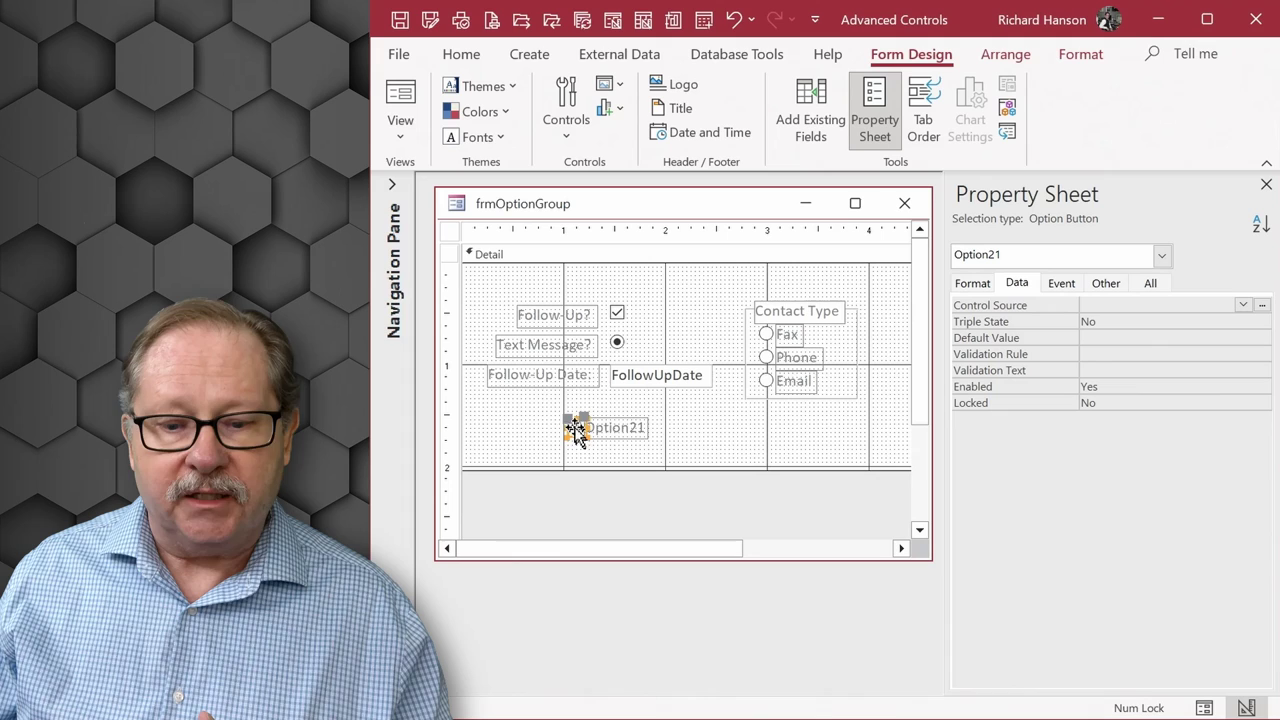
{"action": "left_click_drag", "start_coordinate": [567, 424], "coordinate": [652, 426]}
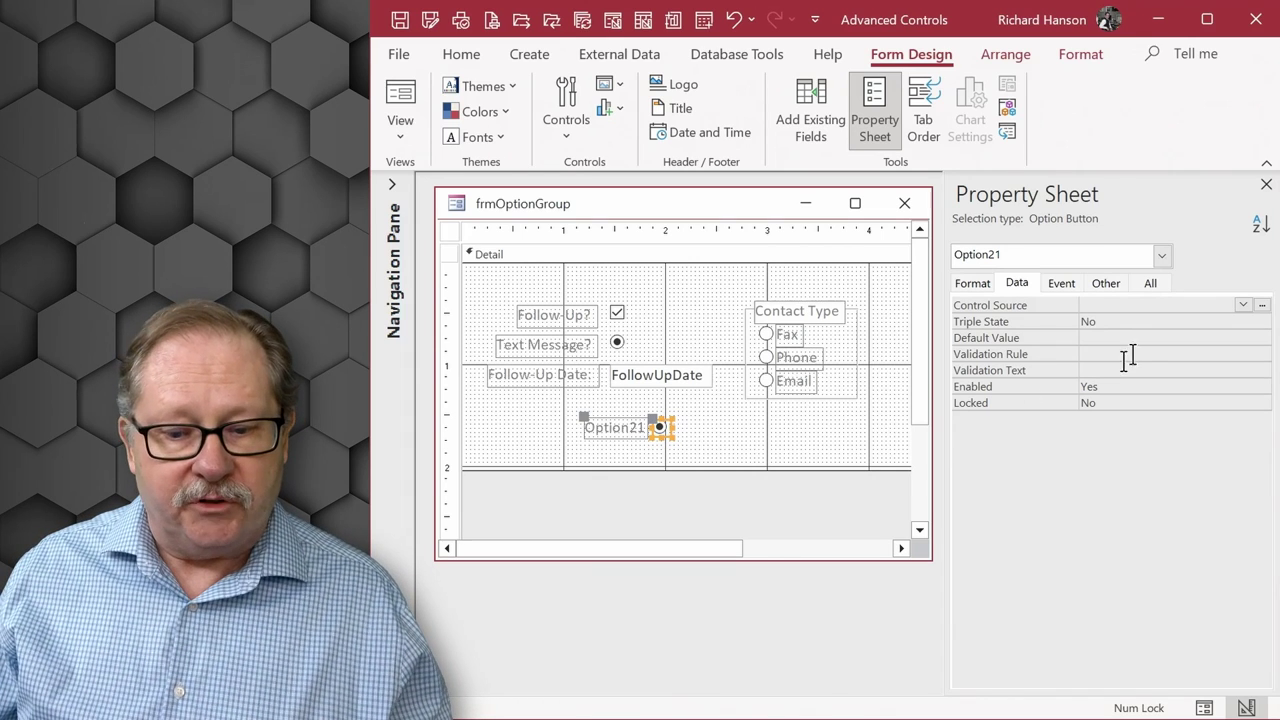
{"action": "left_click", "coordinate": [613, 342]}
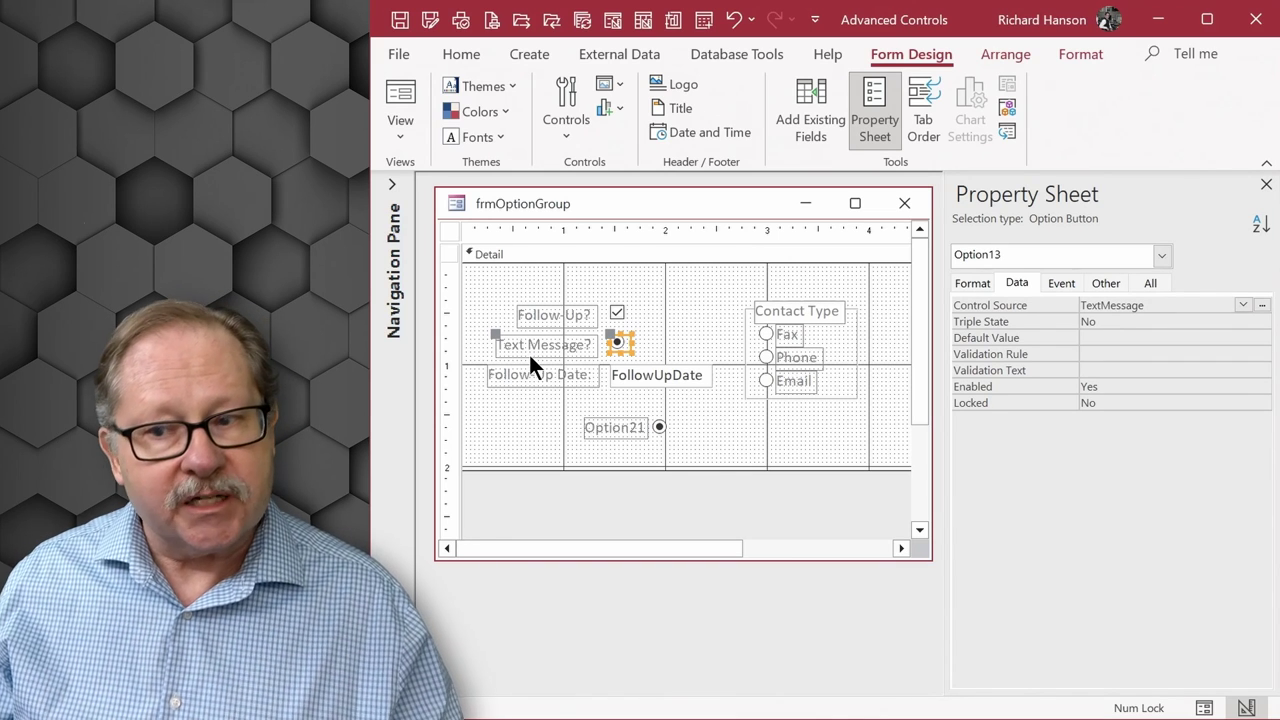
{"action": "left_click", "coordinate": [558, 346]}
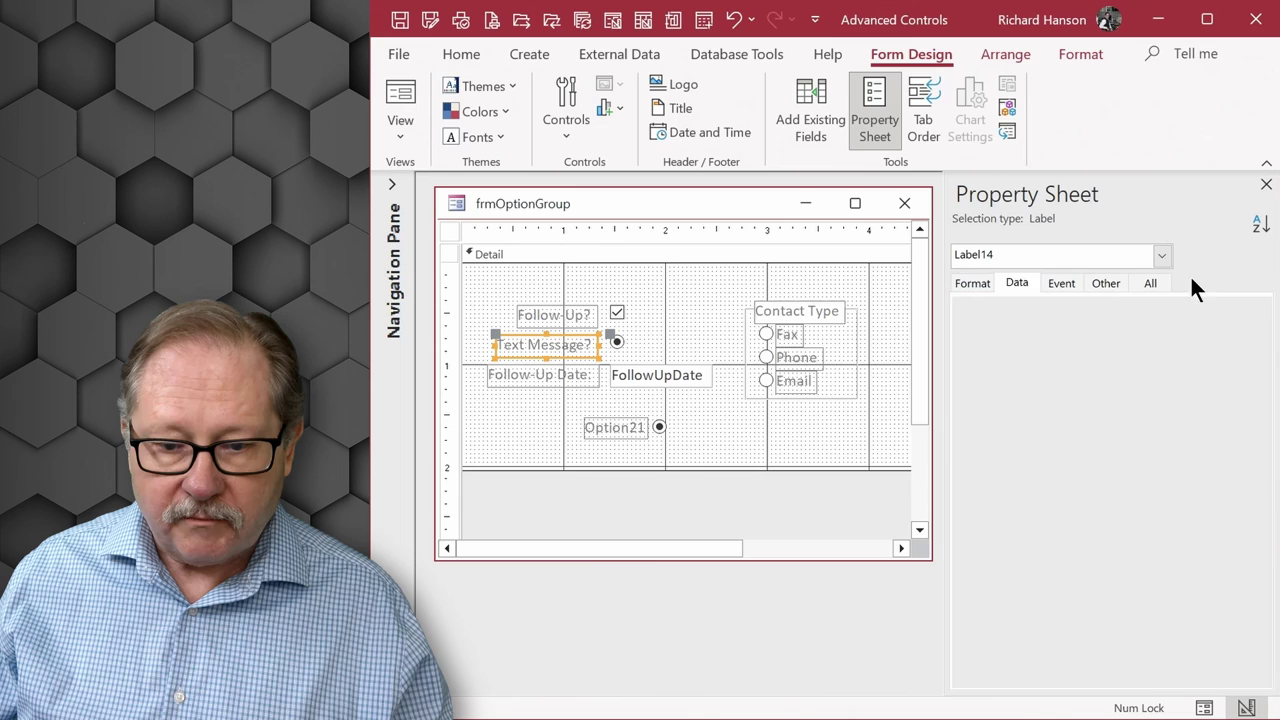
{"action": "left_click", "coordinate": [985, 283]}
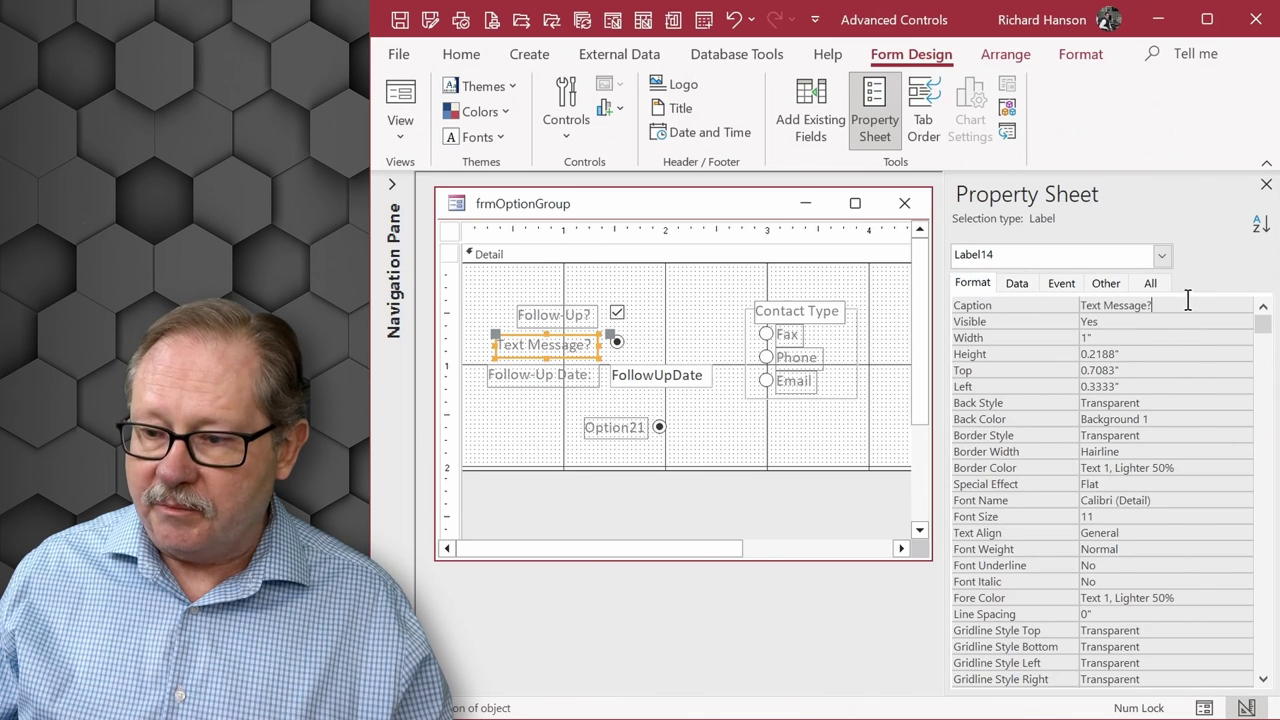
{"action": "left_click", "coordinate": [975, 305]}
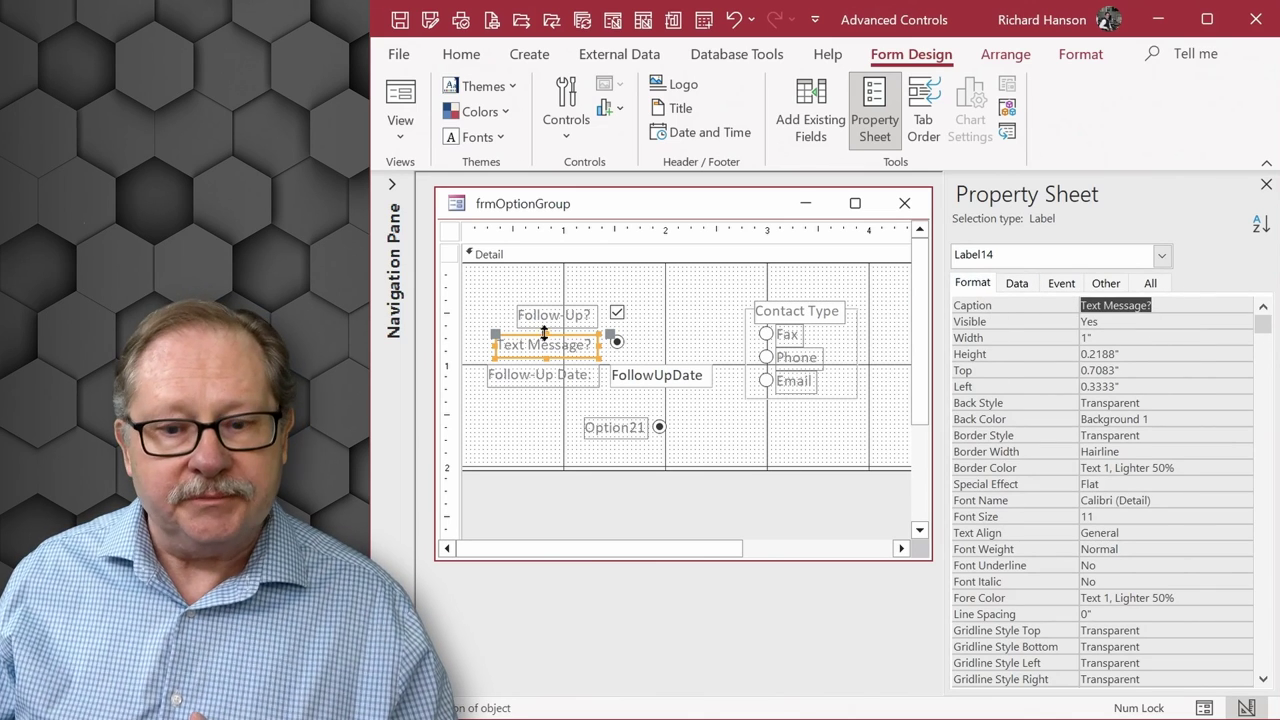
{"action": "left_click", "coordinate": [550, 315]}
{"action": "left_click", "coordinate": [1038, 305]}
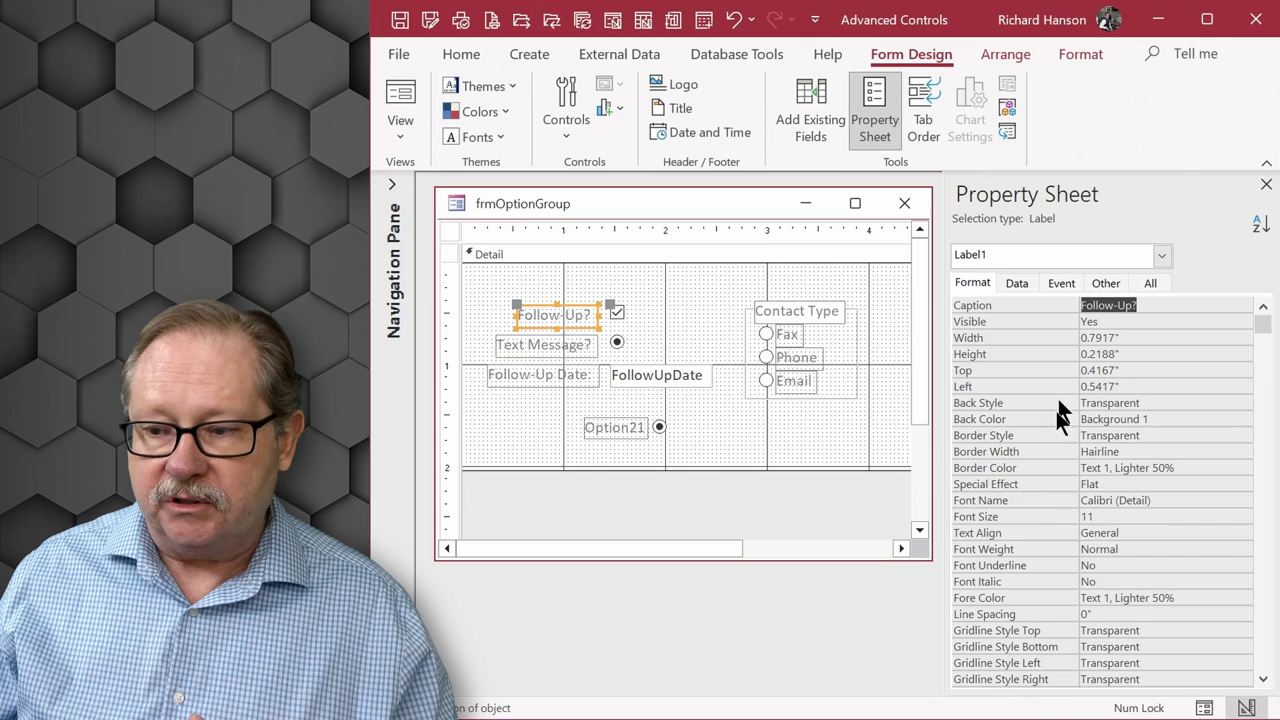
{"action": "left_click_drag", "start_coordinate": [563, 404], "coordinate": [700, 455]}
Step: Delete the trial option button and select the Follow-Up check box to review its properties
{"action": "key", "text": "Delete"}
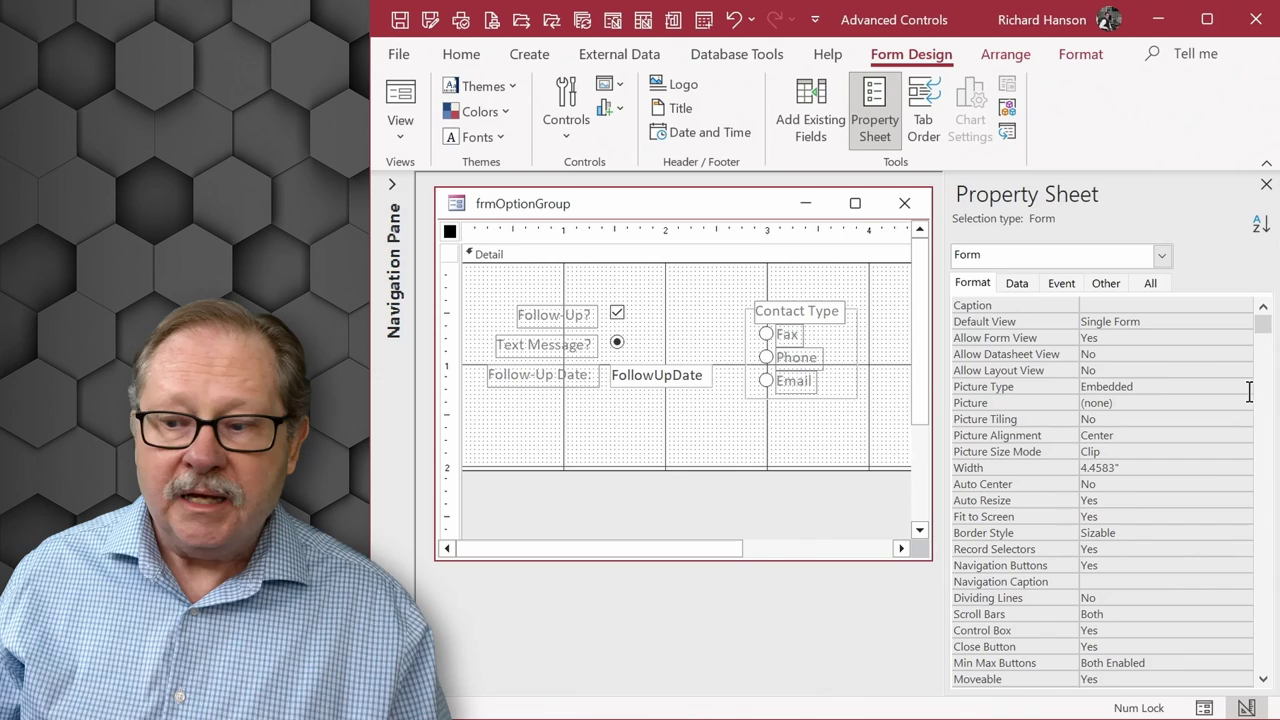
{"action": "left_click", "coordinate": [613, 314]}
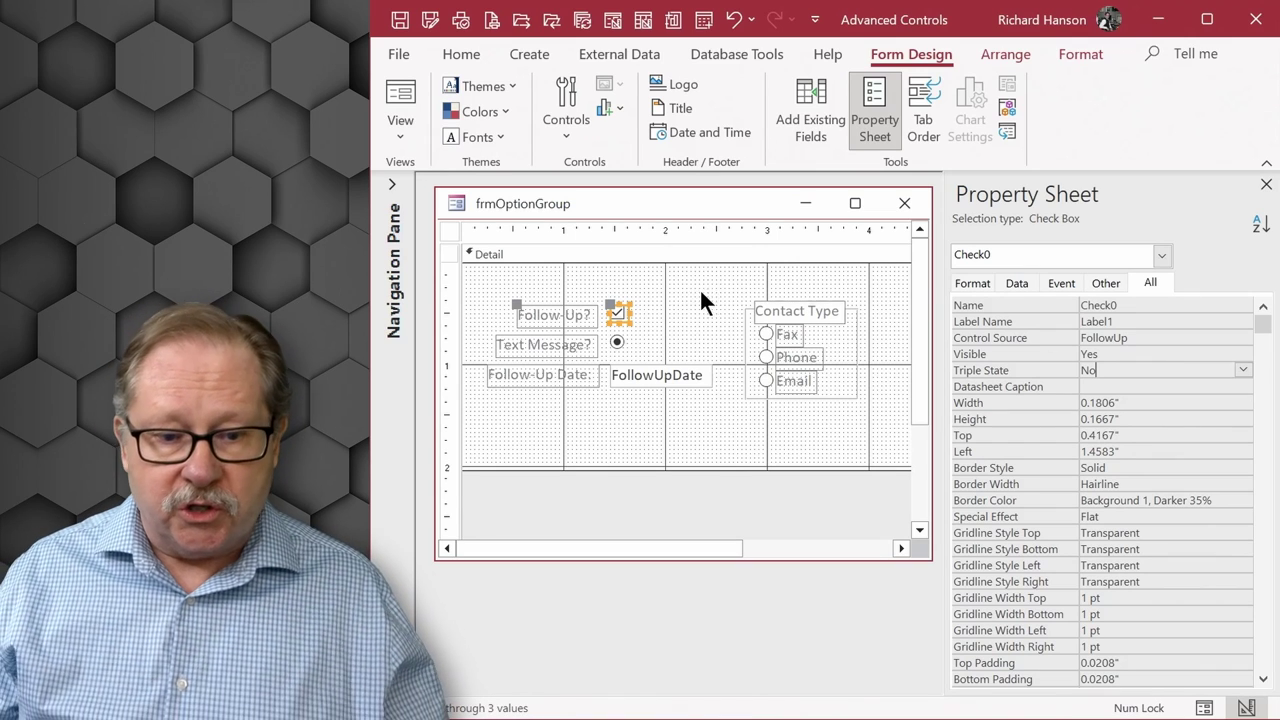
Step: Open tblOptionGroup in Design view from the Navigation Pane and check the field's Null default value
{"action": "left_click", "coordinate": [393, 184]}
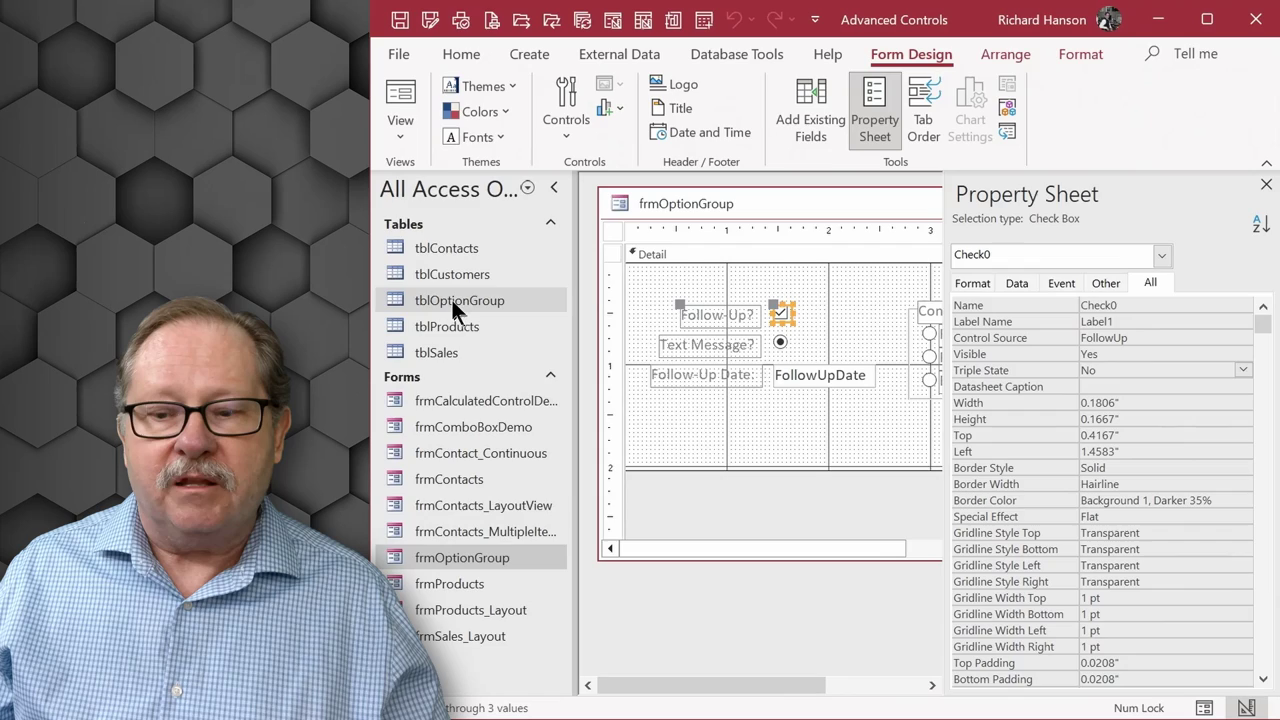
{"action": "double_click", "coordinate": [451, 297], "text": "ctrl"}
{"action": "left_click_drag", "start_coordinate": [774, 597], "coordinate": [1017, 594]}
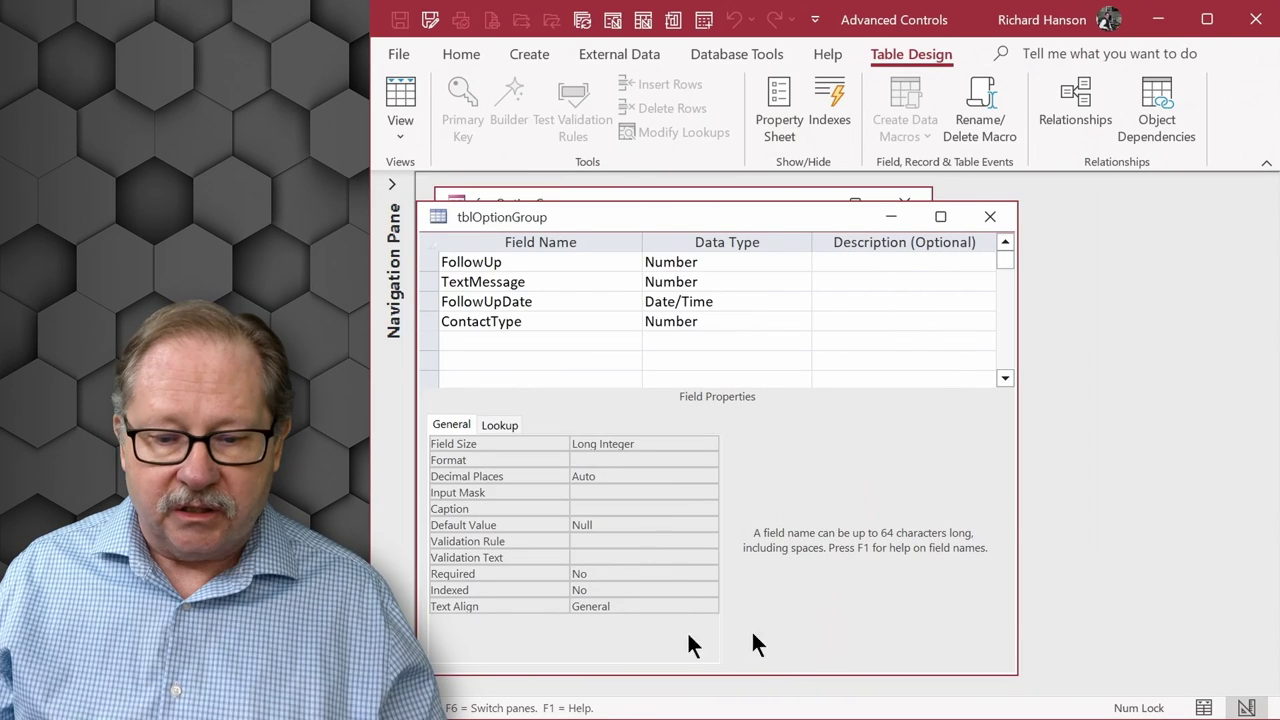
{"action": "left_click", "coordinate": [600, 525]}
{"action": "left_click", "coordinate": [482, 525]}
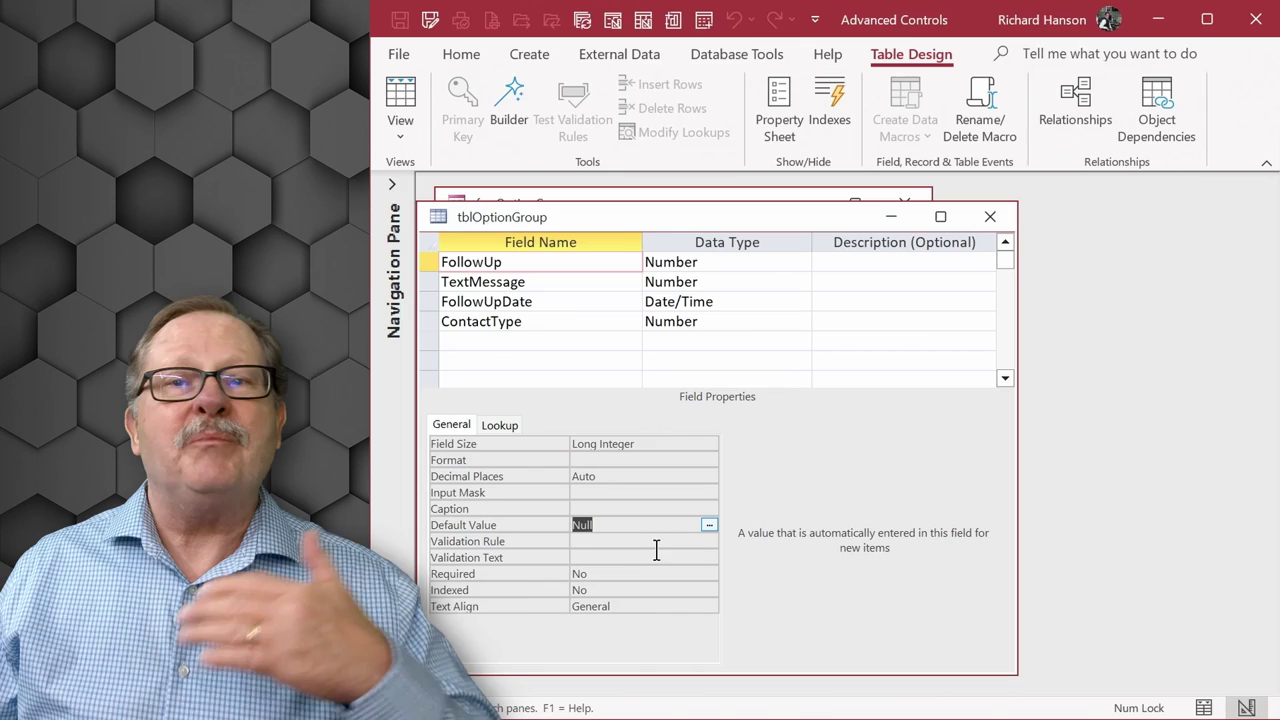
Step: Close the table design, then test the Follow-Up? and Text Message? controls in Form view, leaving them cleared
{"action": "left_click", "coordinate": [990, 217]}
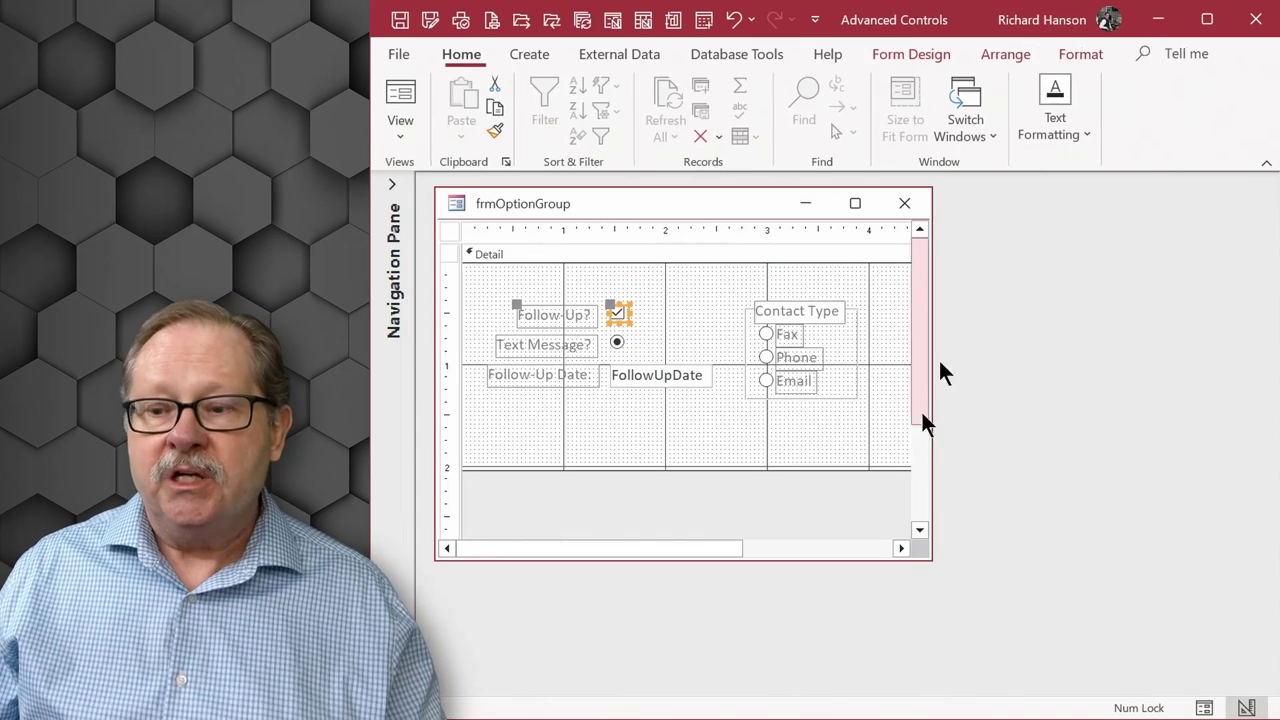
{"action": "left_click", "coordinate": [401, 95]}
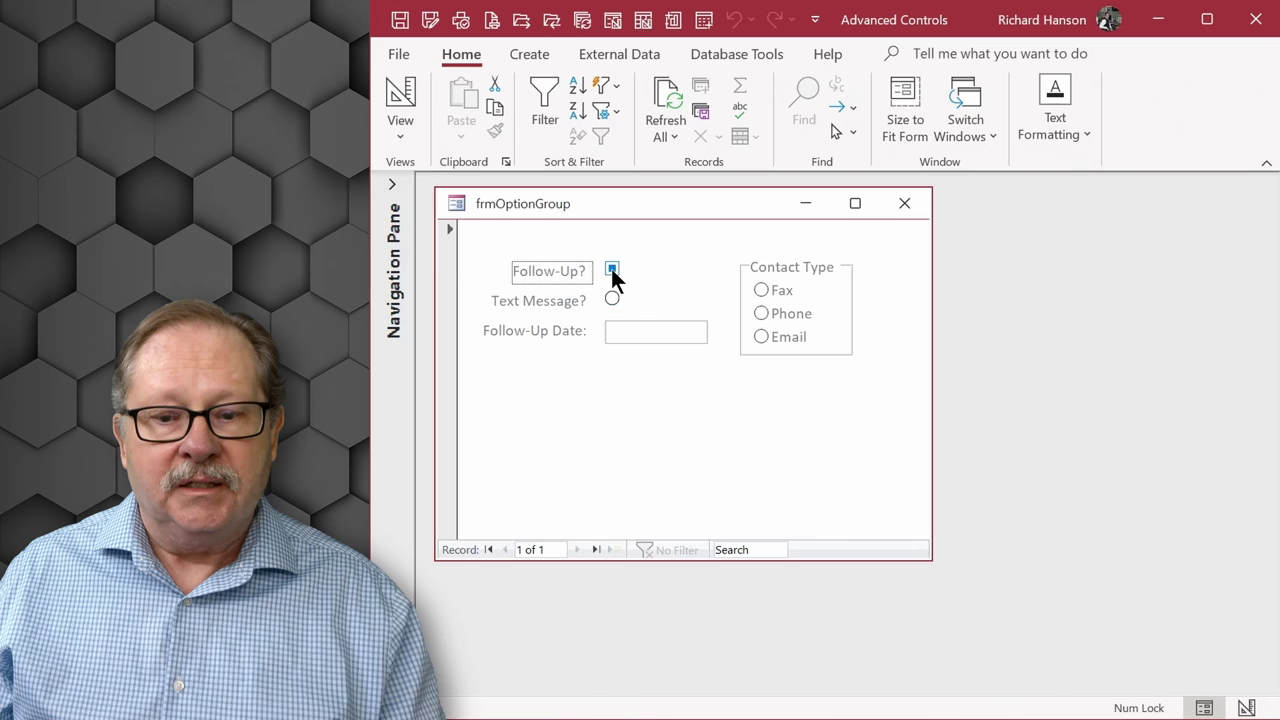
{"action": "left_click", "coordinate": [611, 269]}
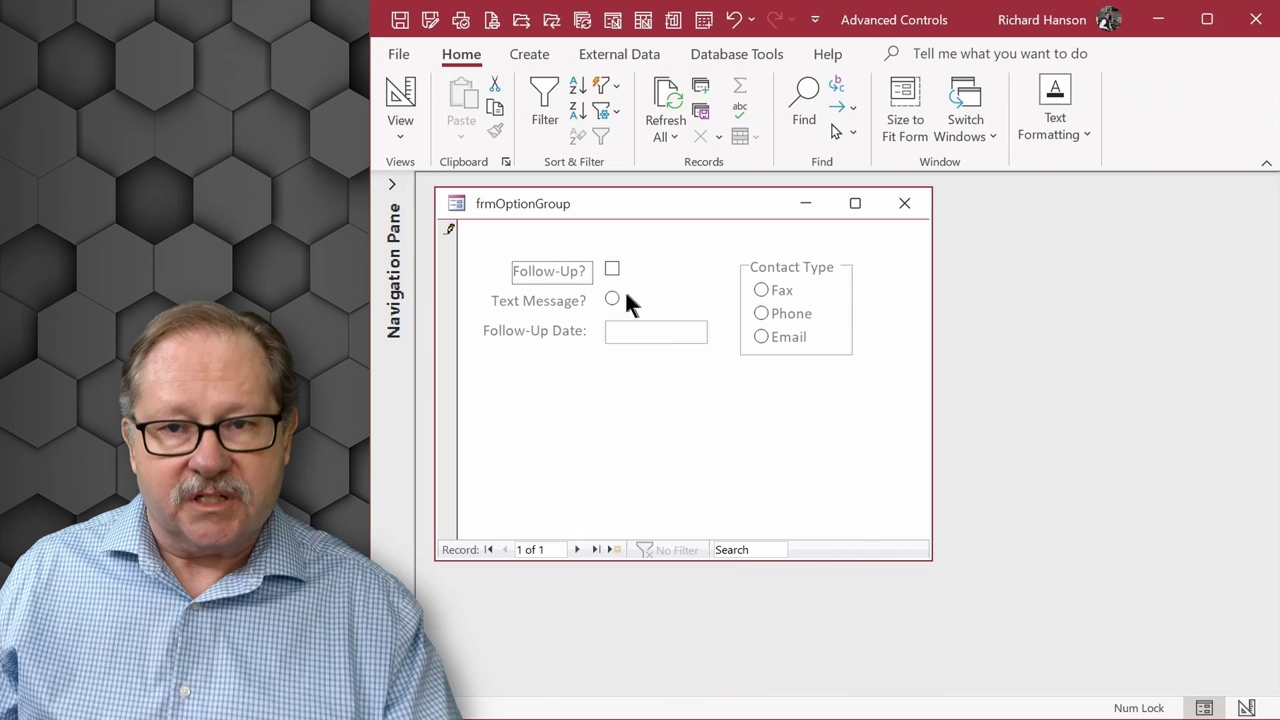
{"action": "left_click", "coordinate": [613, 297]}
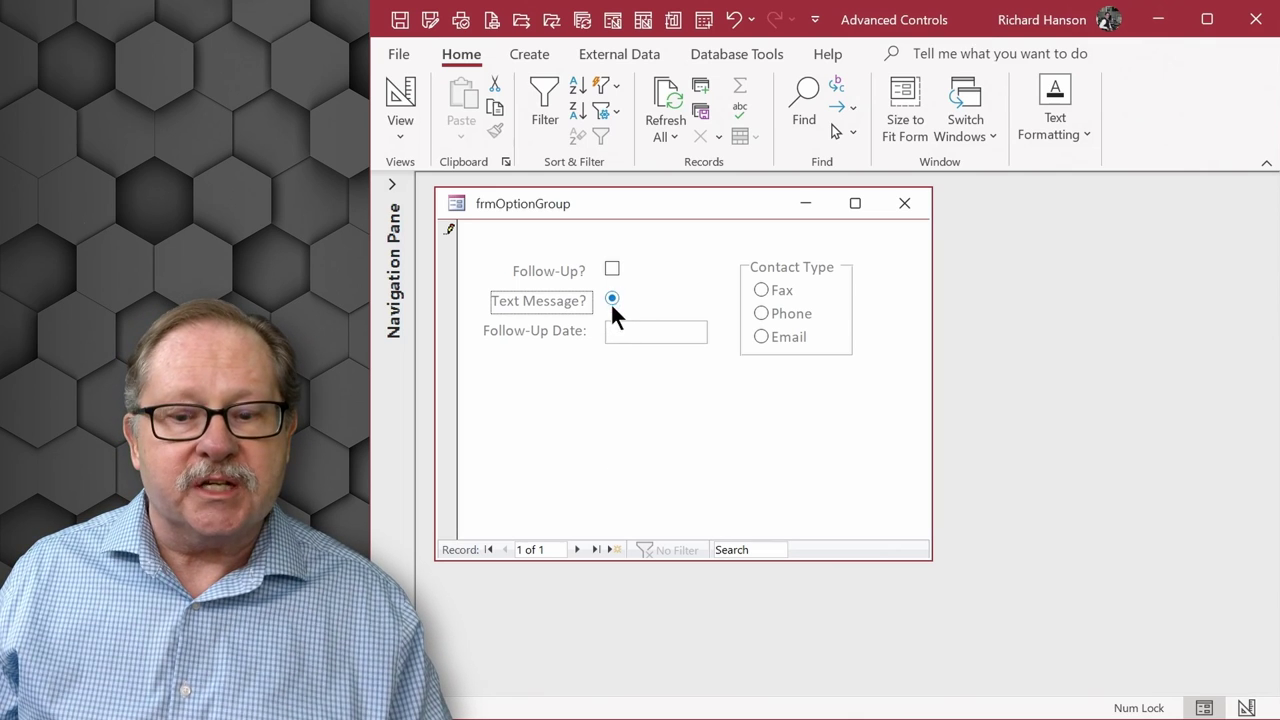
{"action": "left_click", "coordinate": [611, 268]}
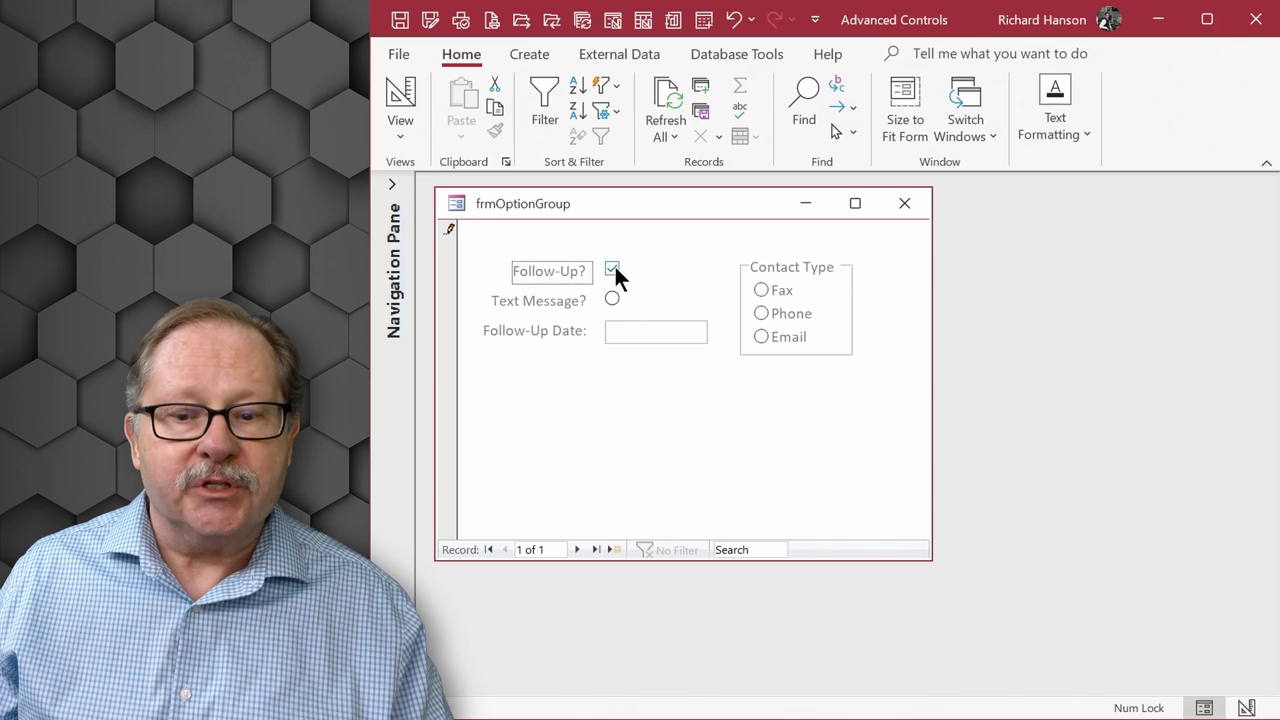
{"action": "left_click", "coordinate": [612, 268]}
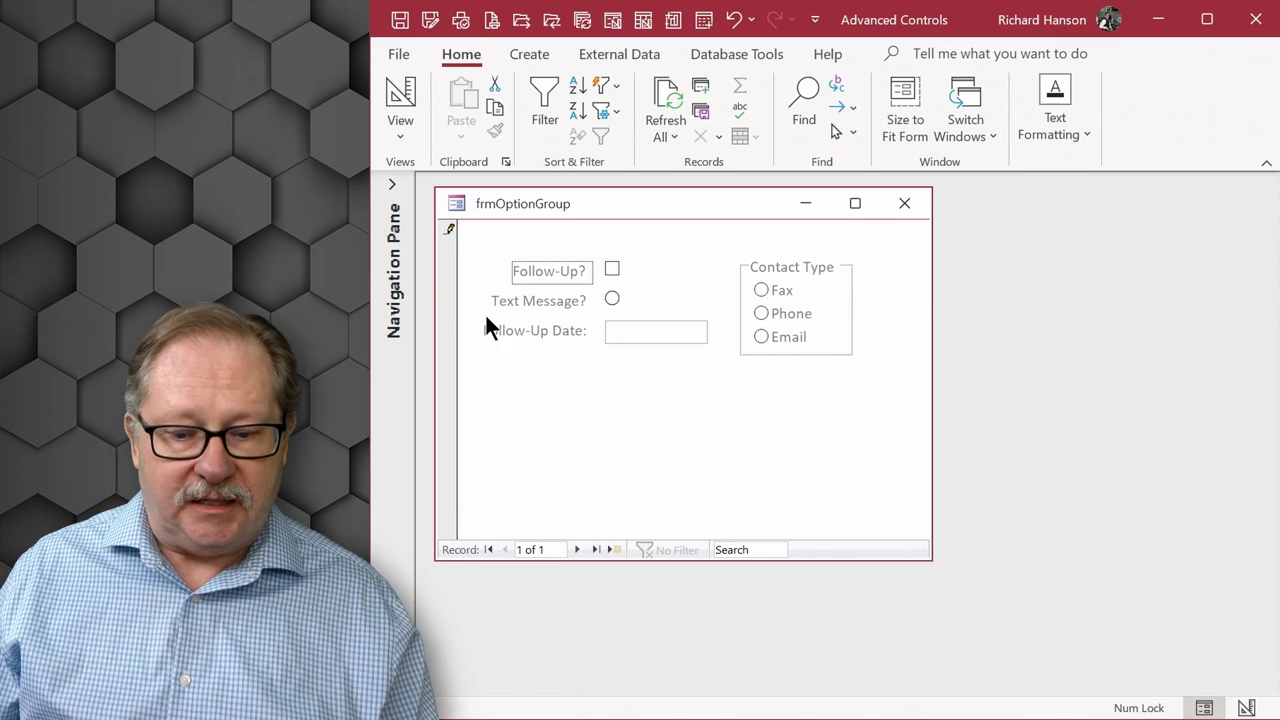
Step: In Design view, set the FollowUpDate text box's Show Date Picker property to For dates
{"action": "left_click", "coordinate": [398, 96]}
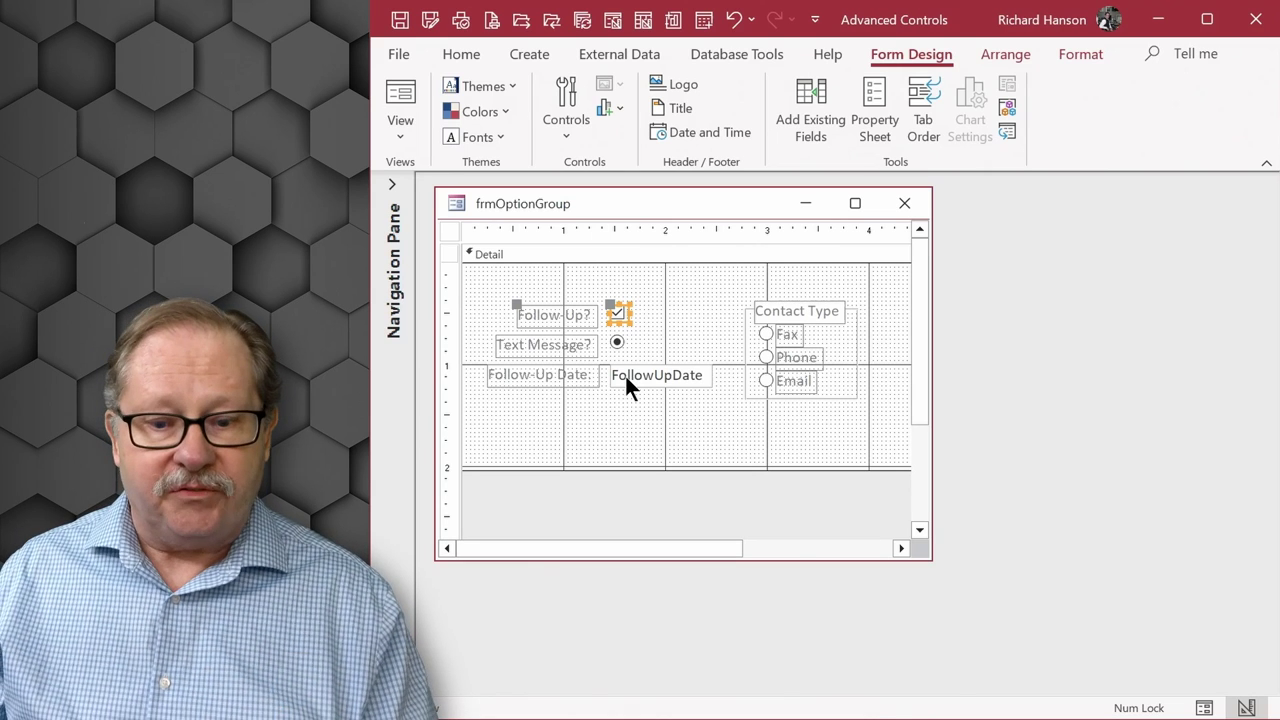
{"action": "left_click", "coordinate": [650, 381]}
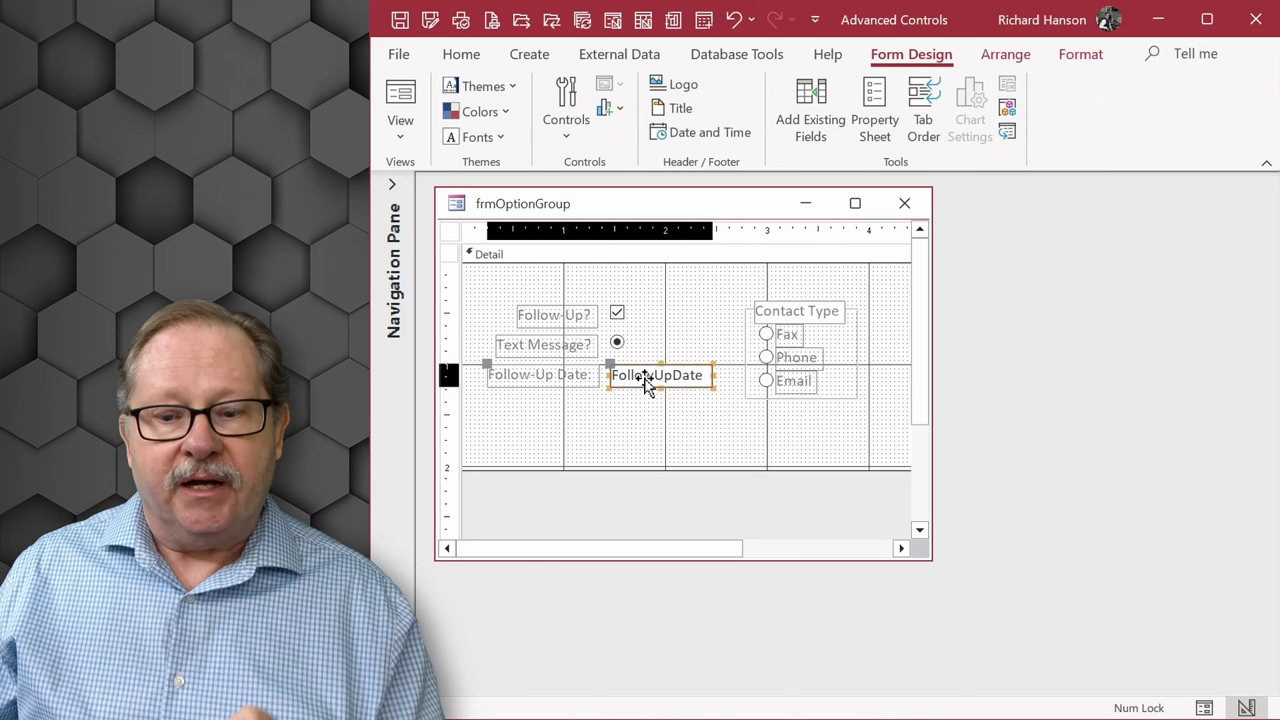
{"action": "left_click", "coordinate": [880, 100]}
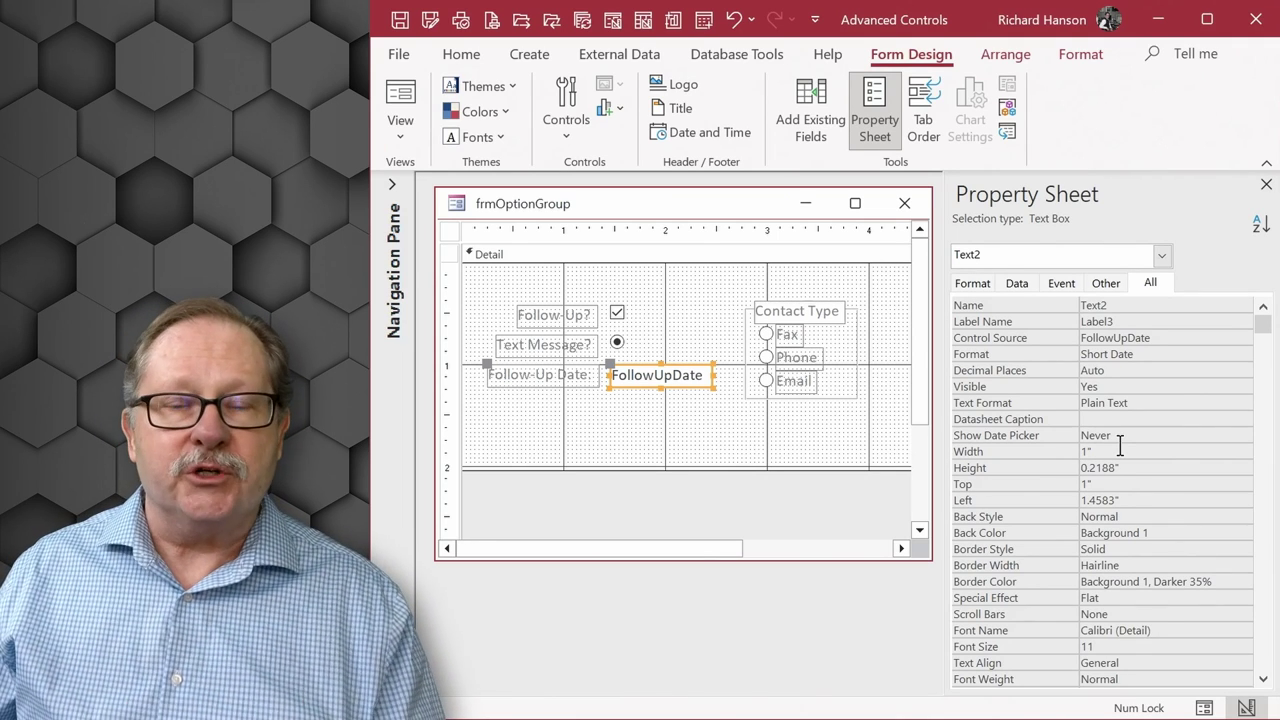
{"action": "left_click", "coordinate": [1120, 437]}
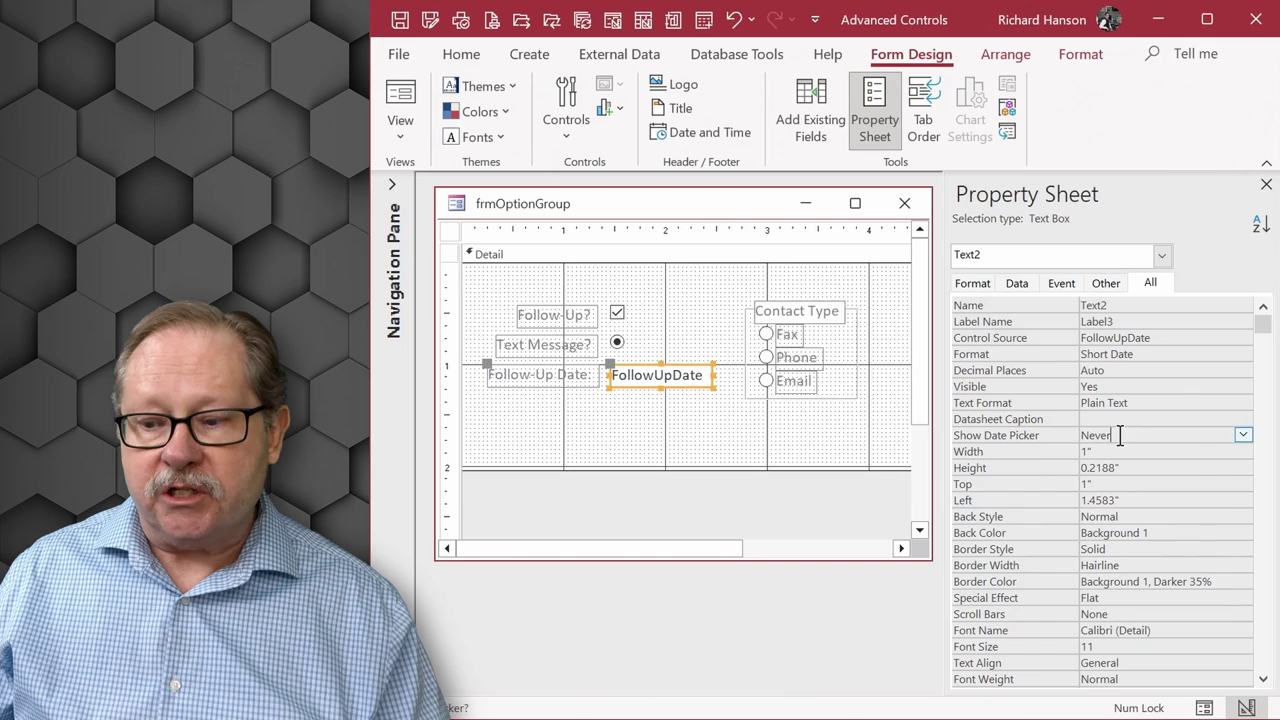
{"action": "left_click", "coordinate": [1244, 437]}
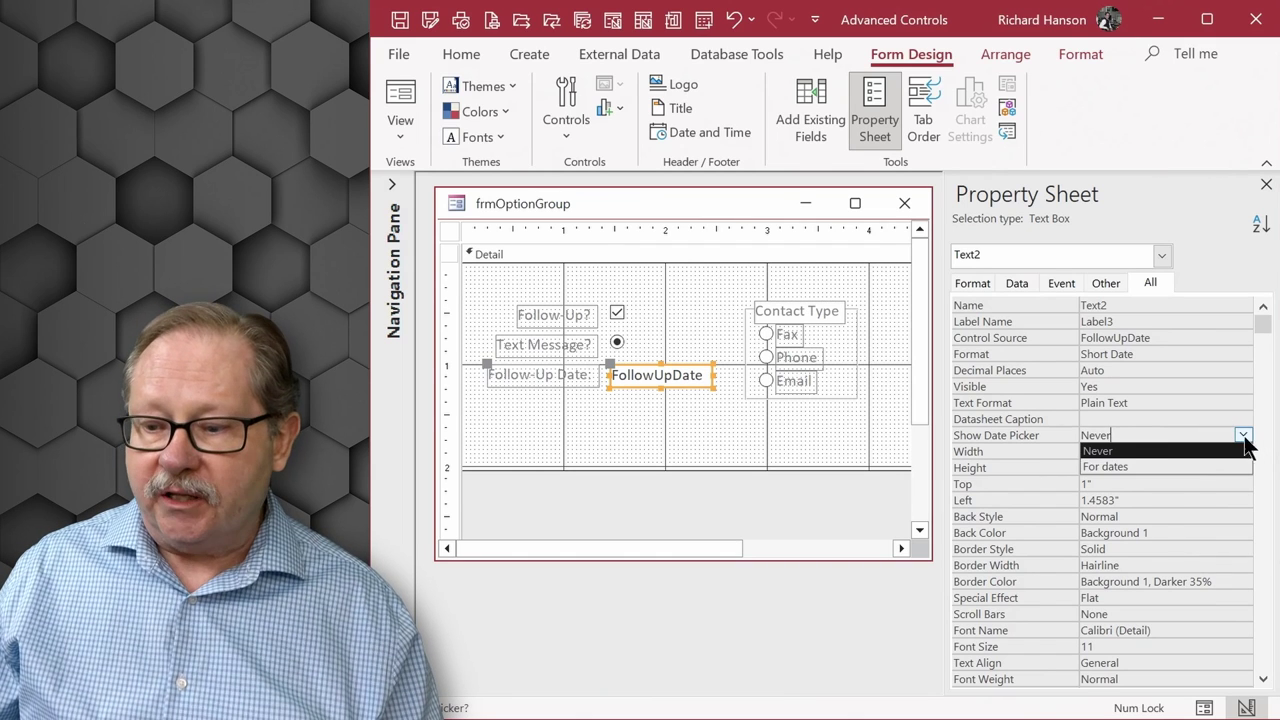
{"action": "left_click", "coordinate": [1178, 466]}
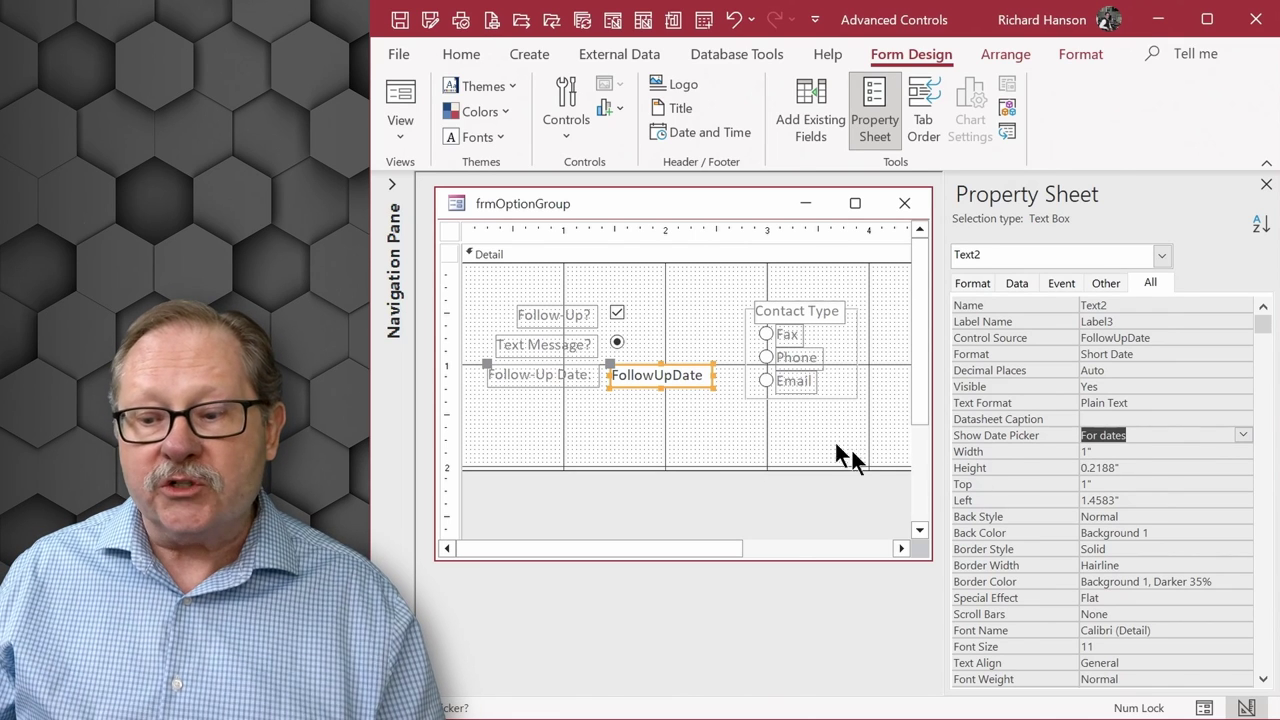
Step: In Form view, open the Follow-Up Date box's June 2023 date-picker calendar
{"action": "left_click", "coordinate": [400, 100]}
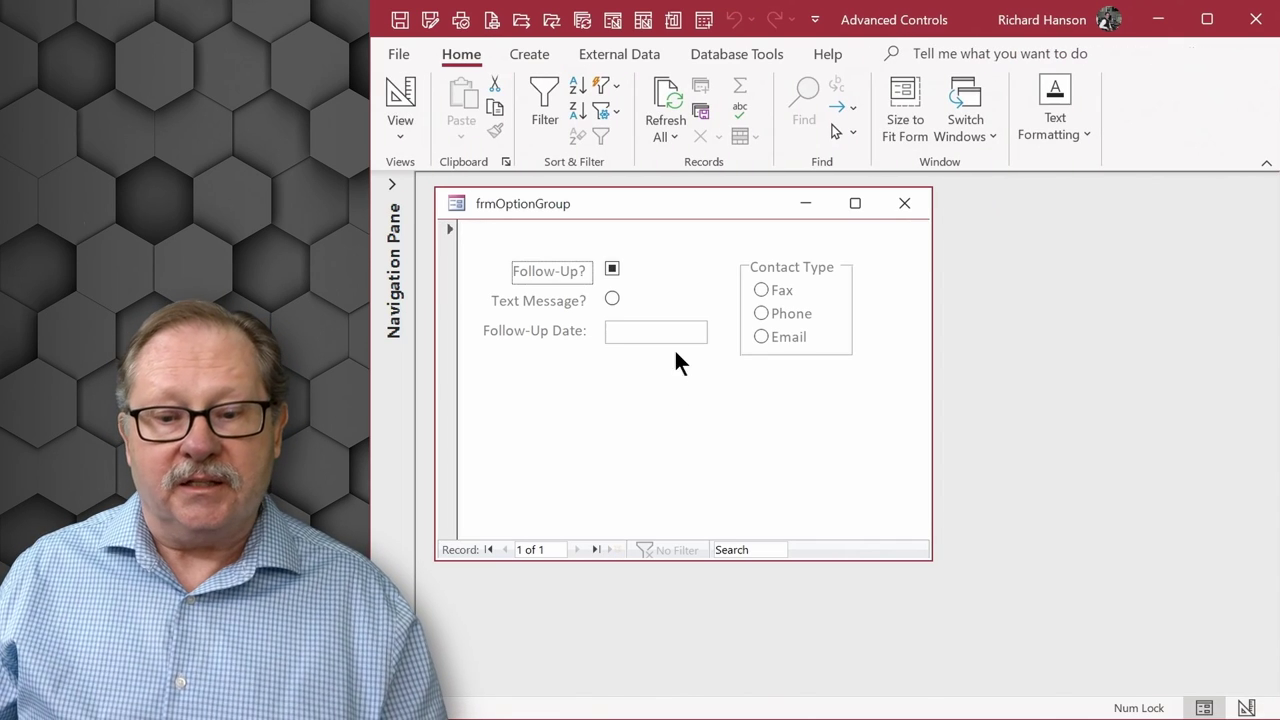
{"action": "left_click", "coordinate": [669, 331]}
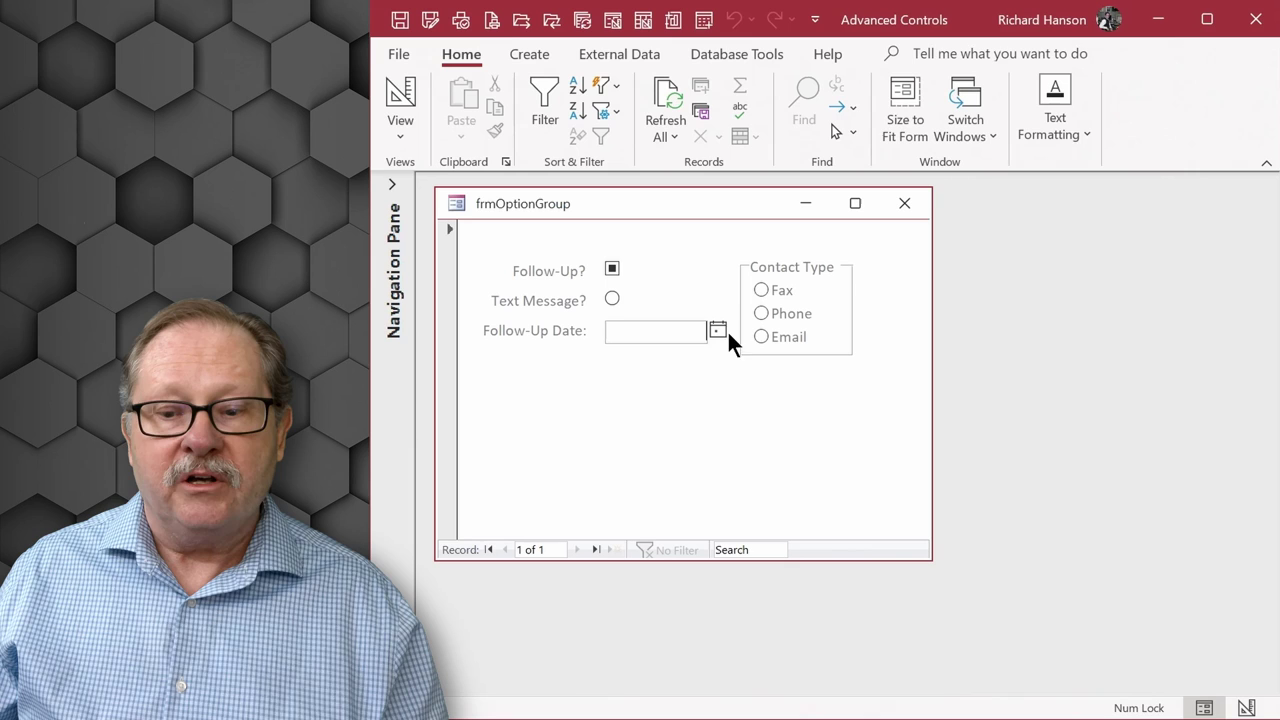
{"action": "left_click", "coordinate": [718, 330]}
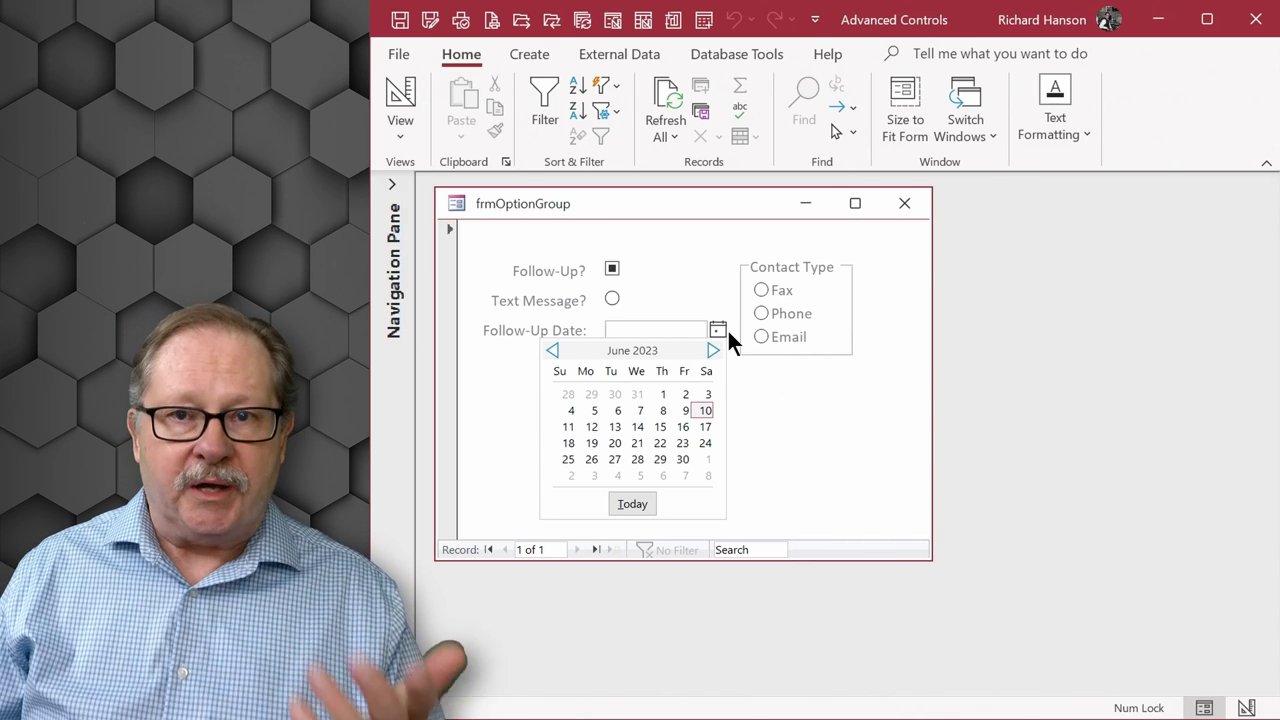
Step: Back in Design view, select the Contact Type option group bound to ContactType
{"action": "left_click", "coordinate": [398, 93]}
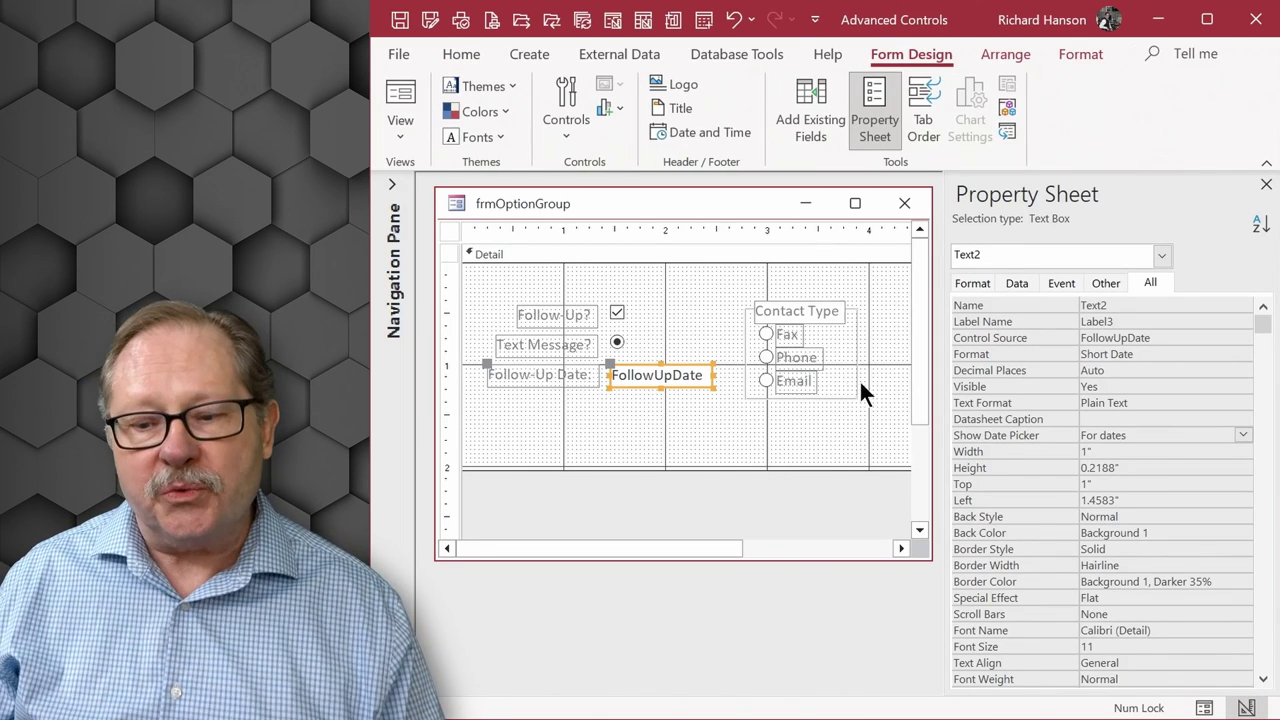
{"action": "left_click", "coordinate": [855, 378]}
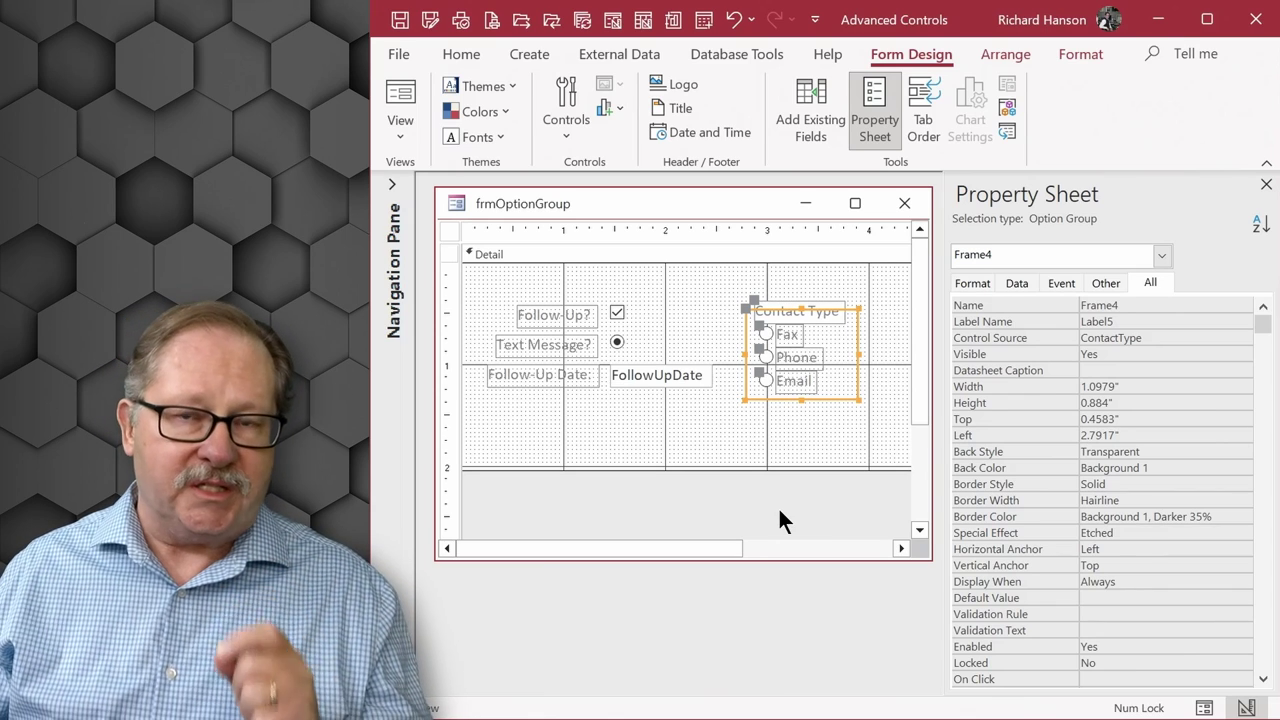
{"action": "left_click", "coordinate": [566, 128]}
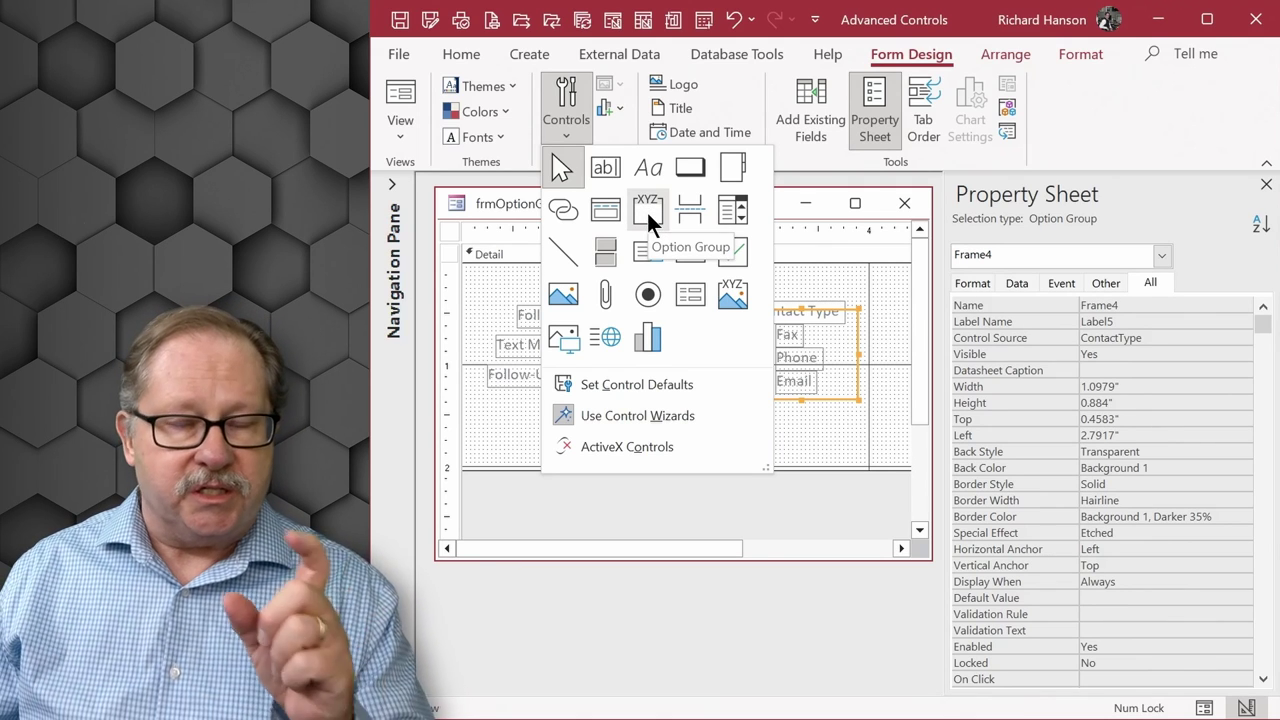
Step: Draw a new option group below the Follow-Up Date field to start the Option Group Wizard
{"action": "left_click", "coordinate": [646, 210]}
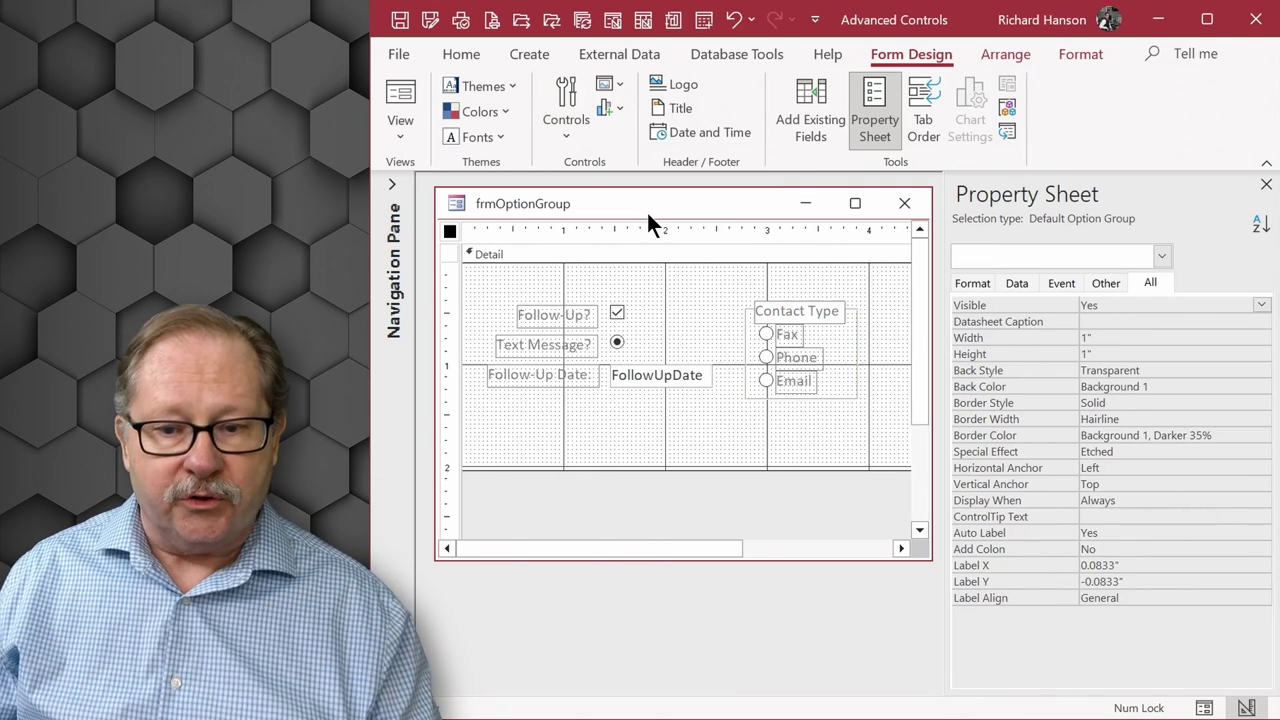
{"action": "left_click", "coordinate": [587, 432]}
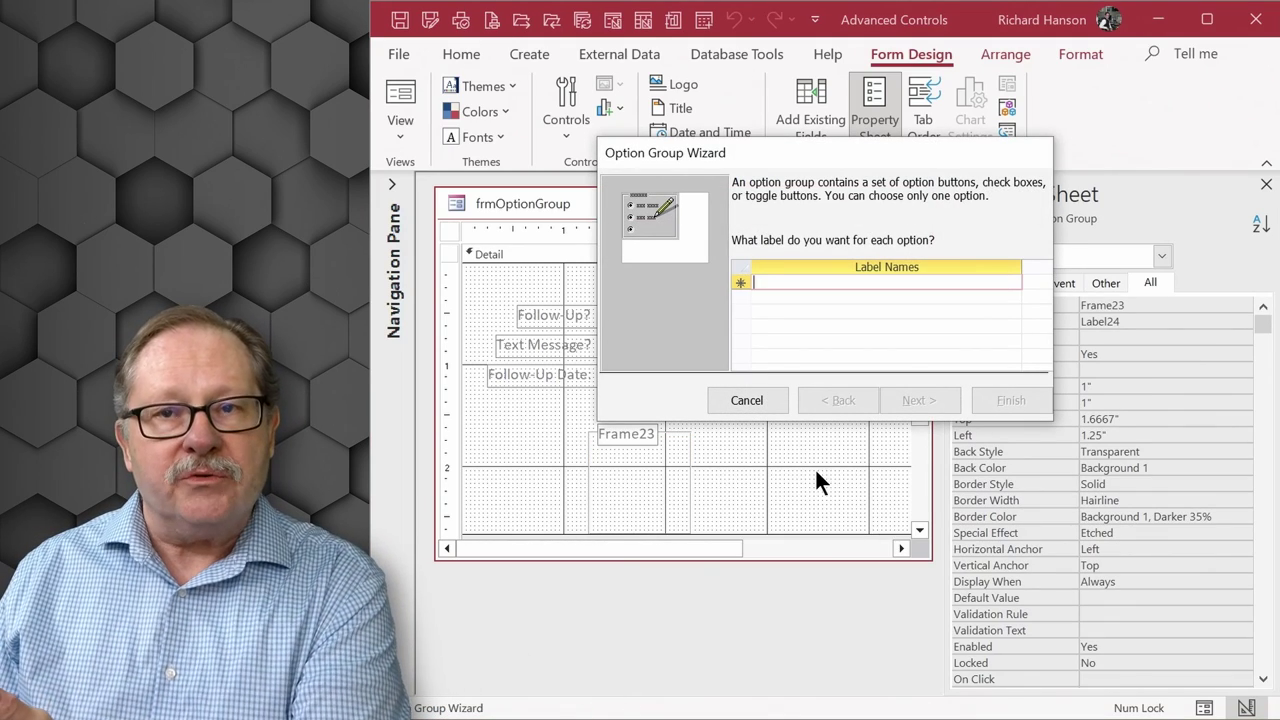
{"action": "left_click_drag", "start_coordinate": [829, 155], "coordinate": [884, 436]}
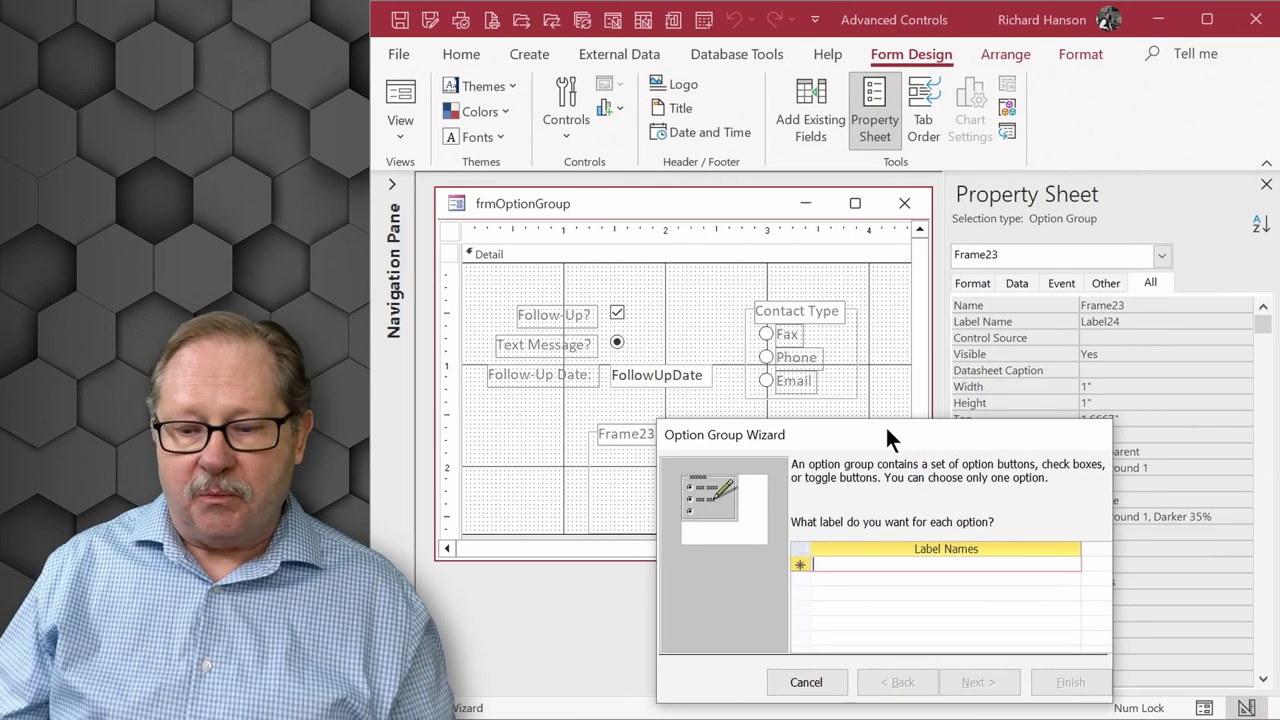
Step: Enter the option label names Fax, Phone and Email
{"action": "type", "text": "Fax"}
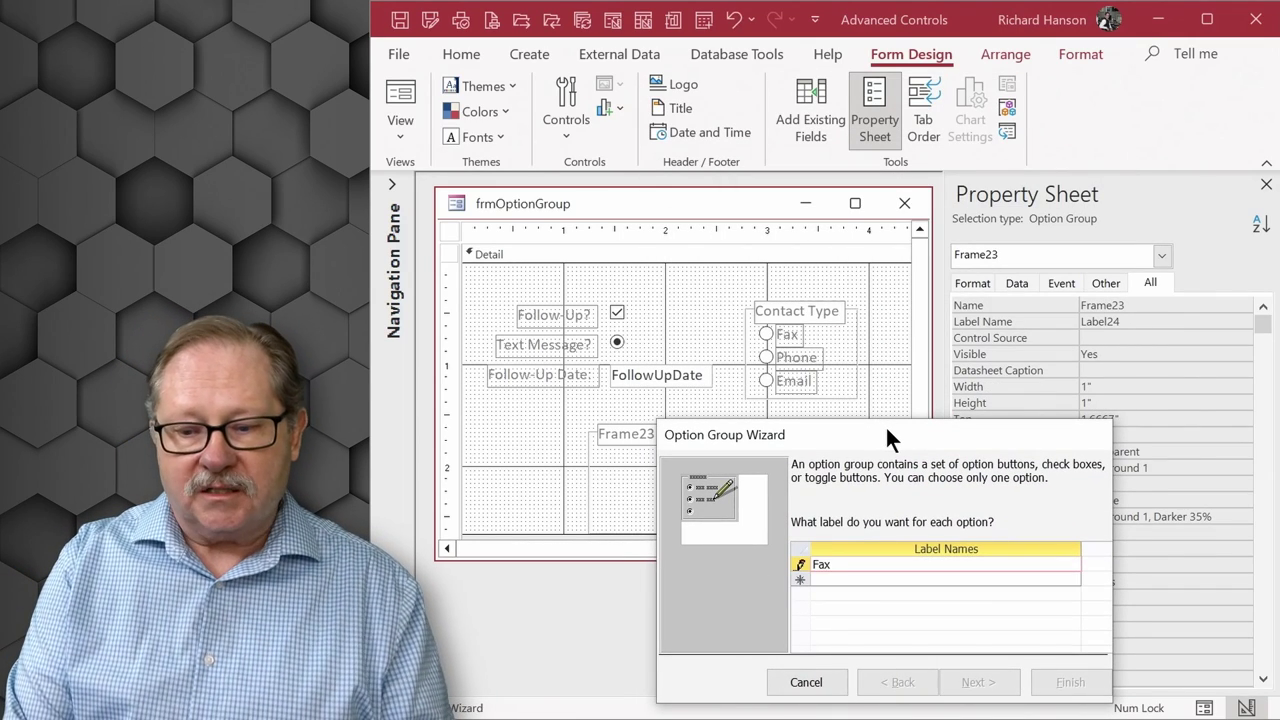
{"action": "key", "text": "Tab"}
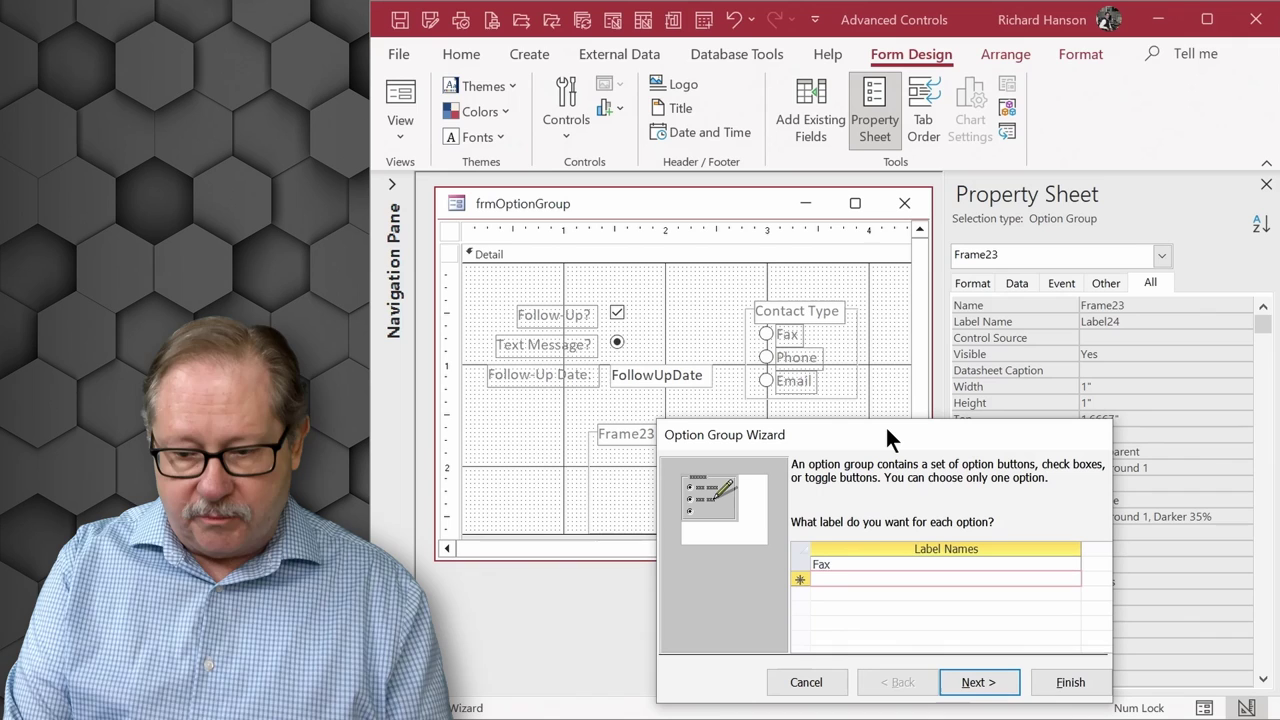
{"action": "type", "text": "Phone"}
{"action": "key", "text": "Tab"}
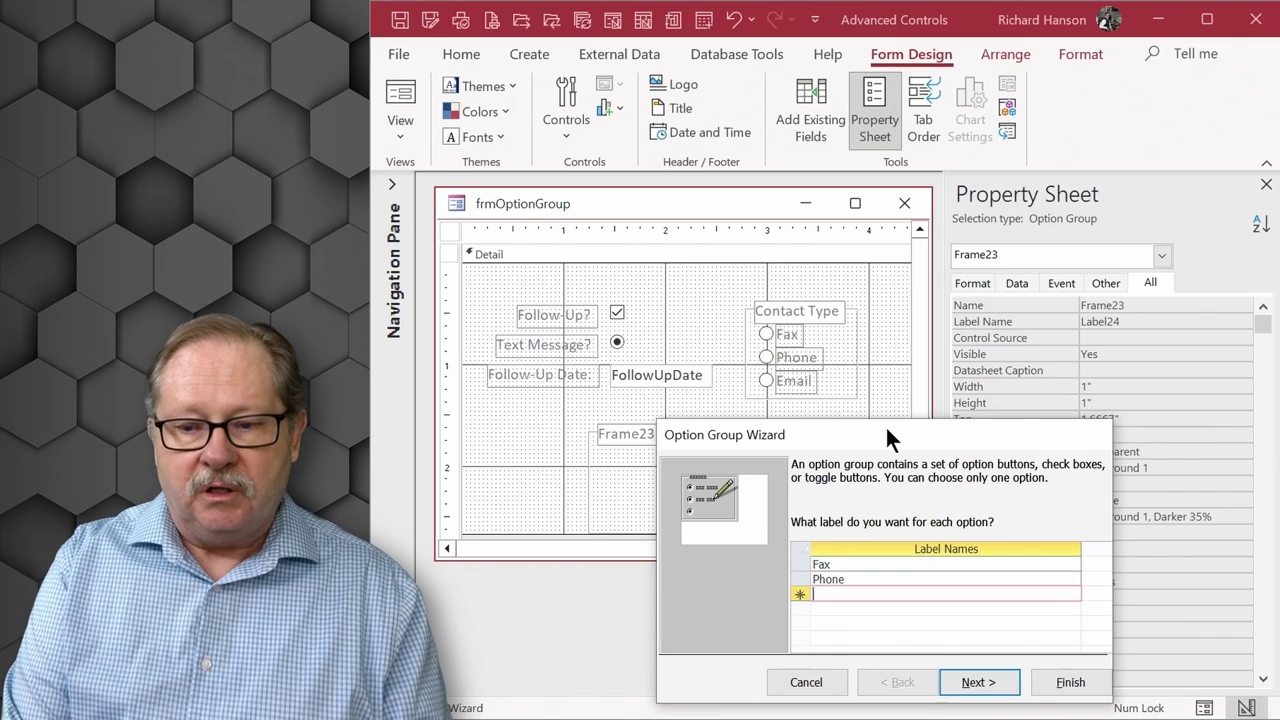
{"action": "type", "text": "Email"}
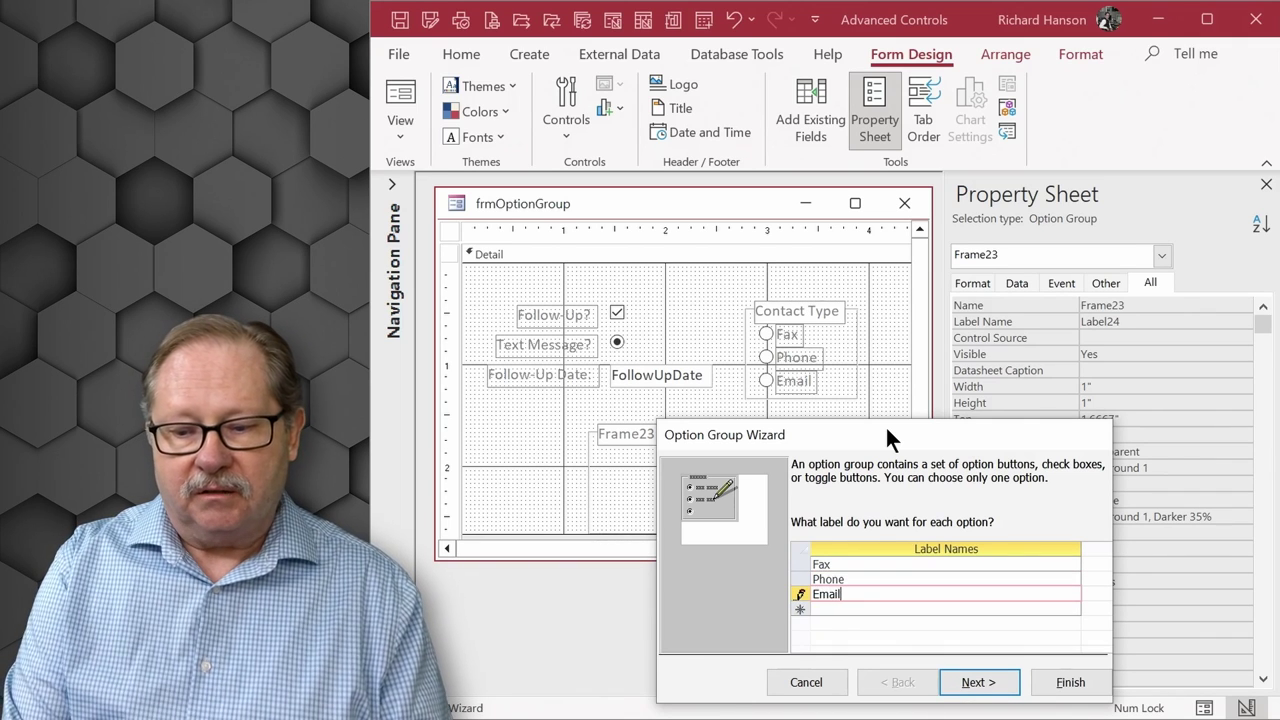
Step: Make Email the default choice, then advance to option values Fax 1, Phone 2, Email 3
{"action": "left_click", "coordinate": [976, 700]}
{"action": "left_click_drag", "start_coordinate": [846, 433], "coordinate": [725, 236]}
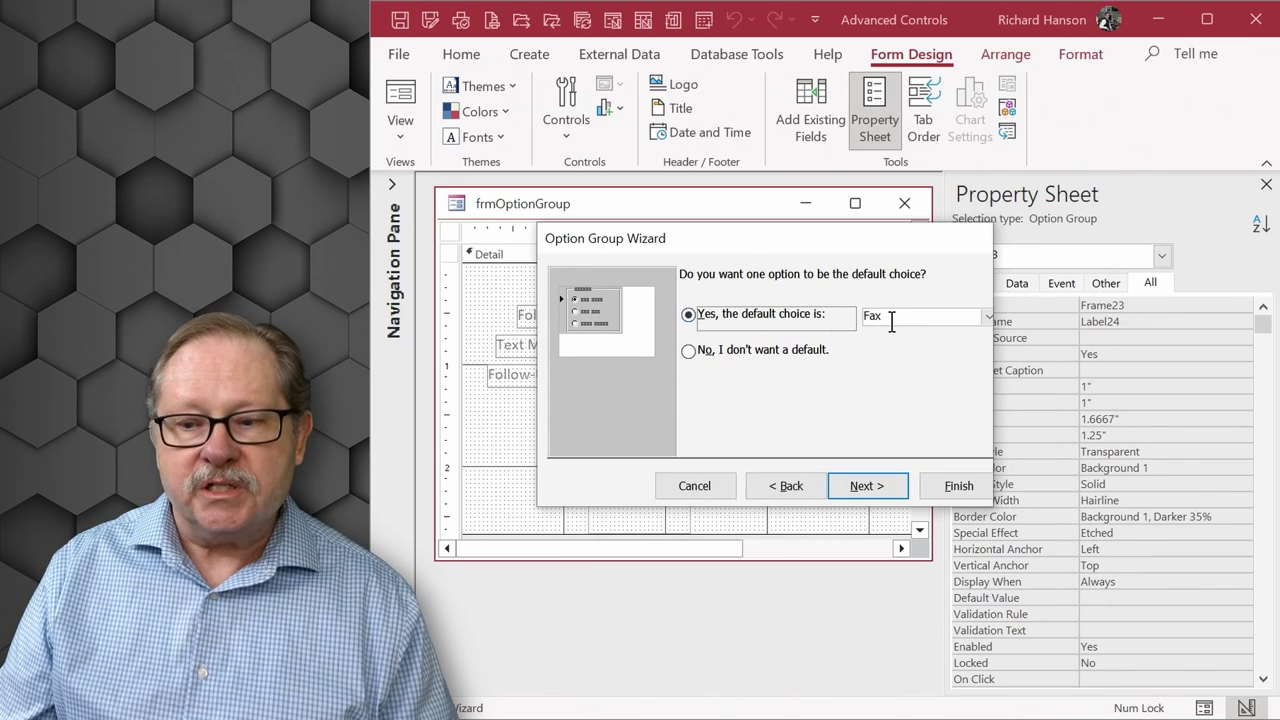
{"action": "left_click", "coordinate": [986, 315]}
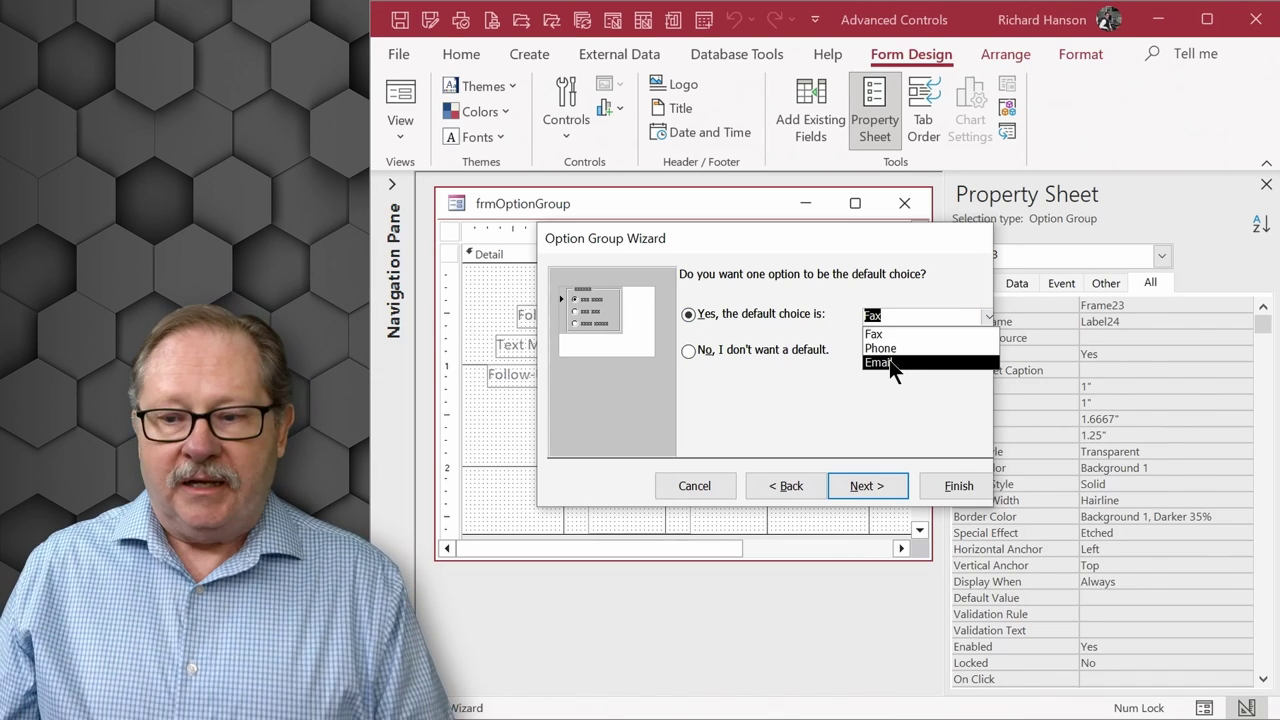
{"action": "left_click", "coordinate": [889, 359]}
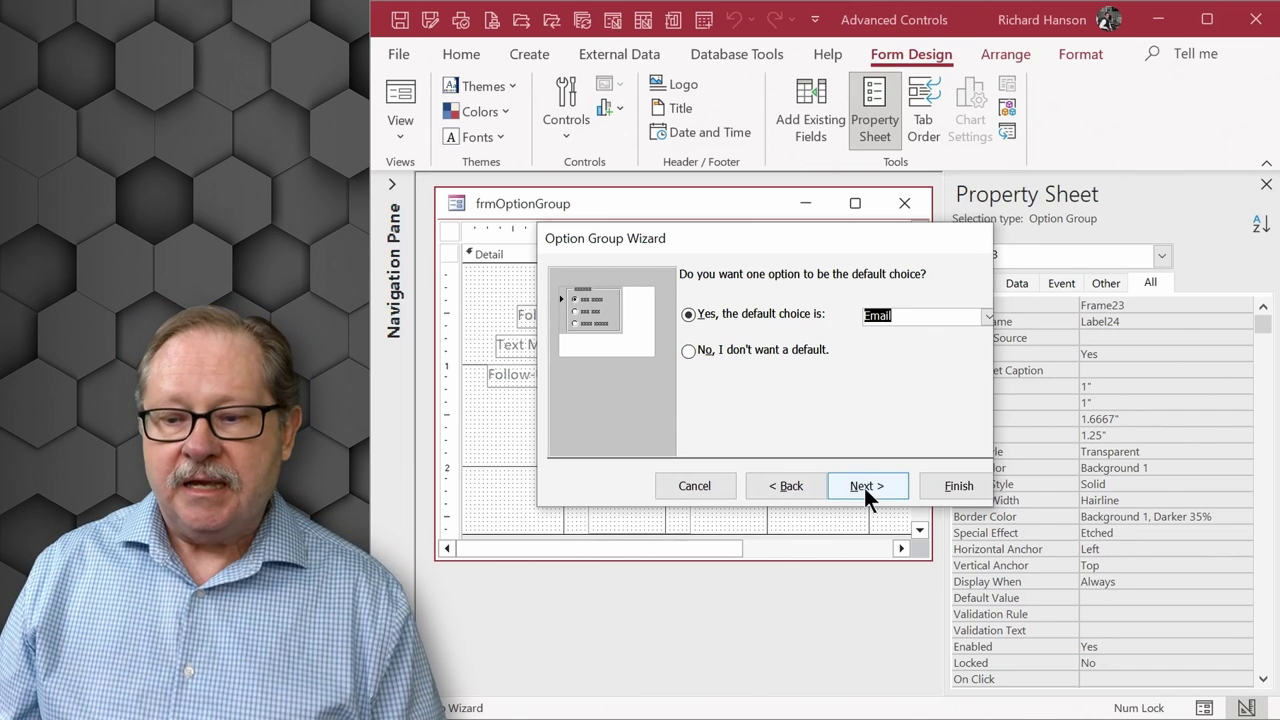
{"action": "left_click", "coordinate": [864, 487]}
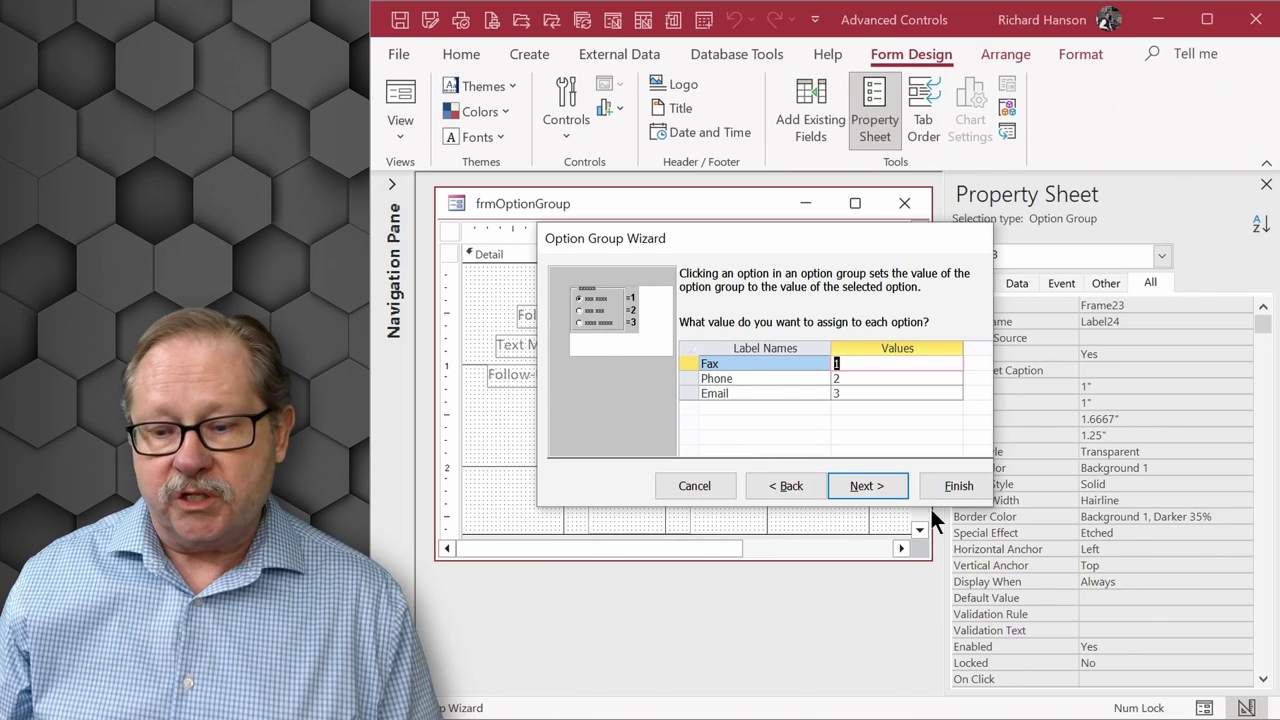
Step: Have the option group store its selected value in the ContactType field
{"action": "left_click", "coordinate": [859, 487]}
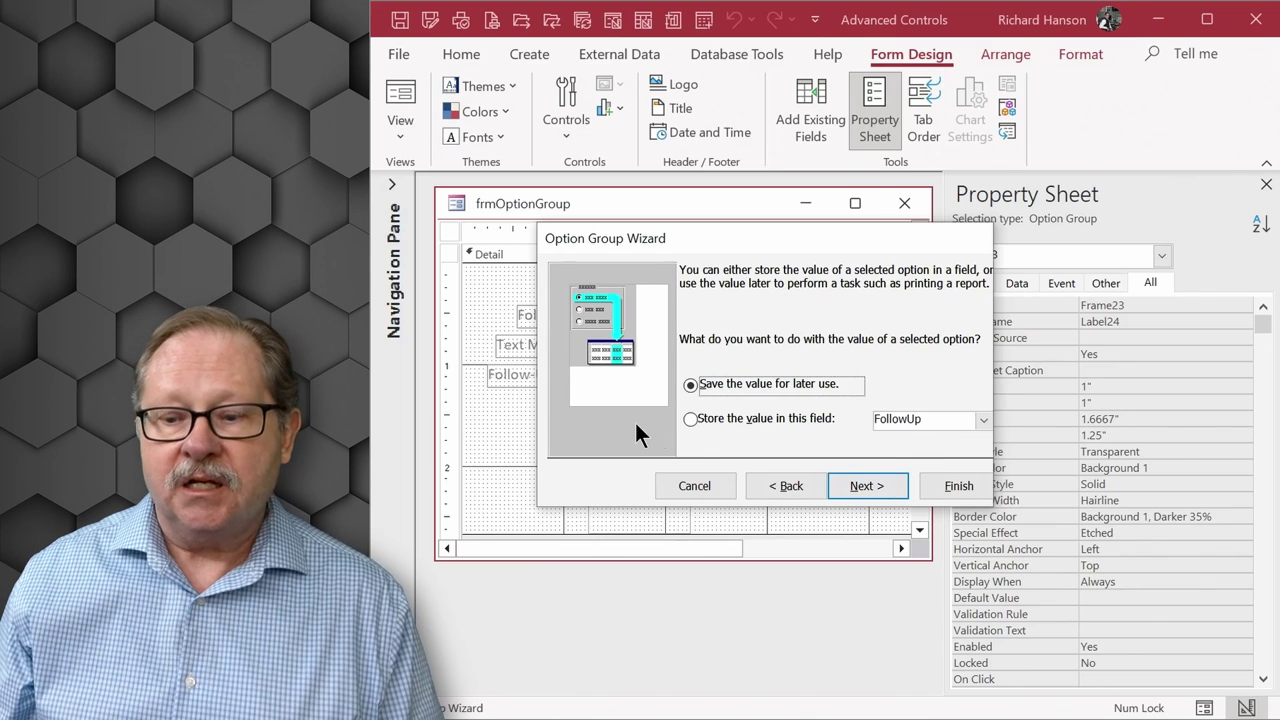
{"action": "left_click", "coordinate": [690, 418]}
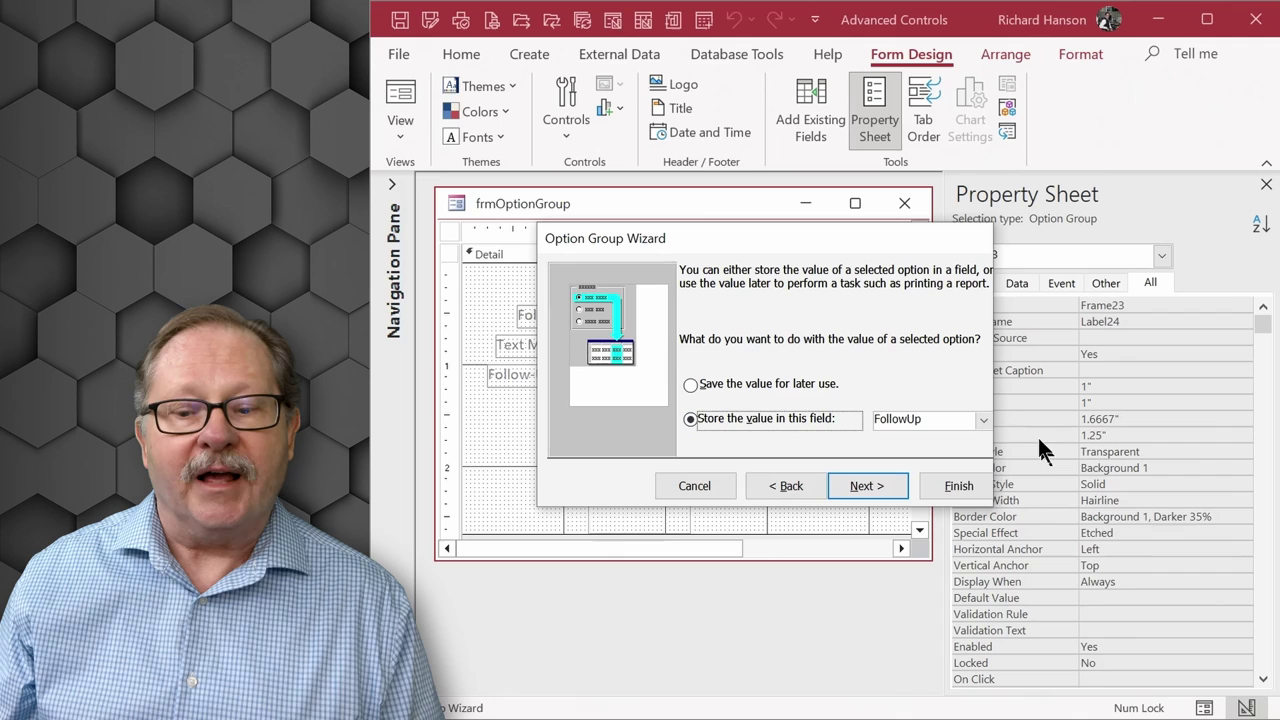
{"action": "left_click", "coordinate": [983, 420]}
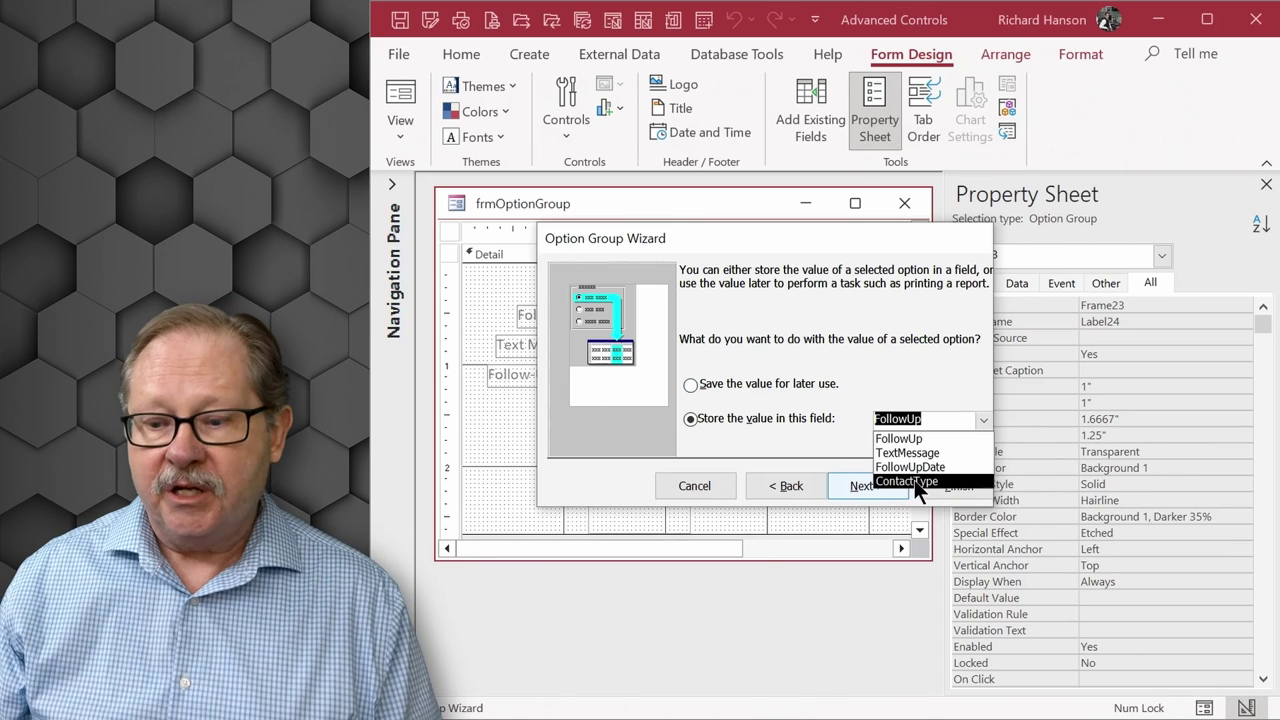
{"action": "left_click", "coordinate": [910, 481]}
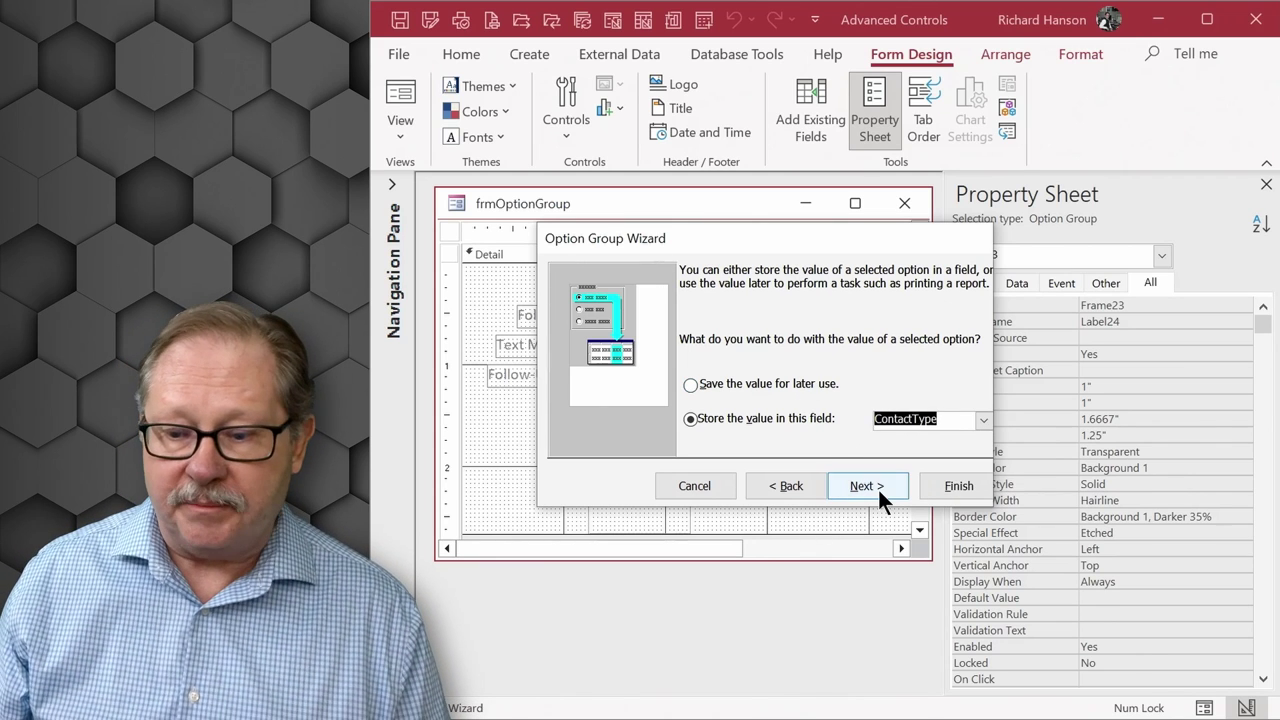
{"action": "left_click", "coordinate": [865, 486]}
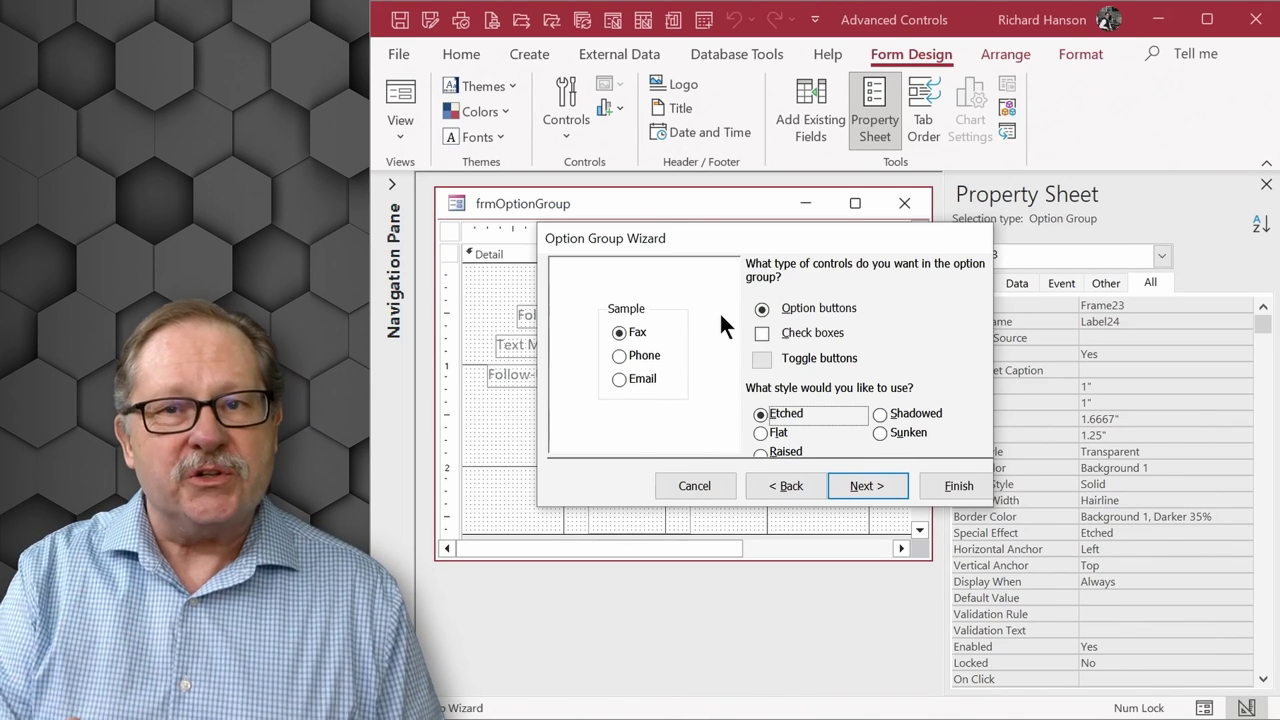
Step: Choose check boxes as the group's control type after briefly previewing toggle buttons
{"action": "left_click", "coordinate": [761, 332]}
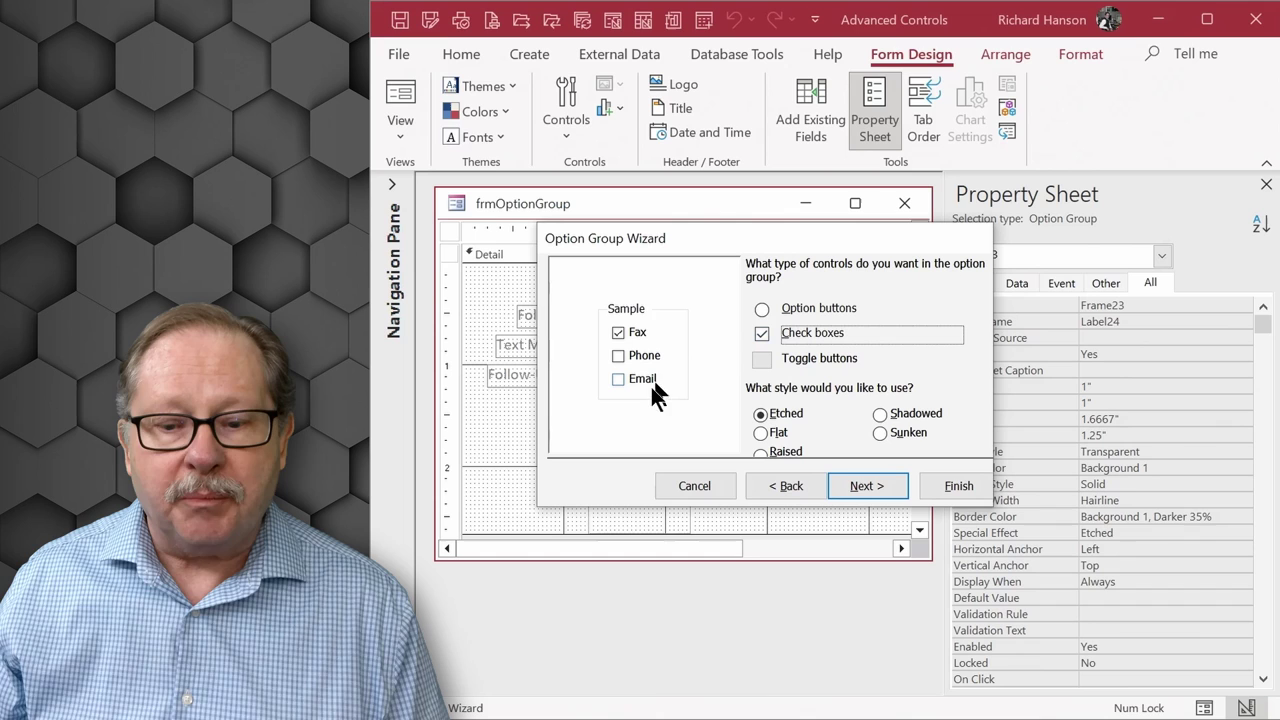
{"action": "left_click", "coordinate": [759, 362]}
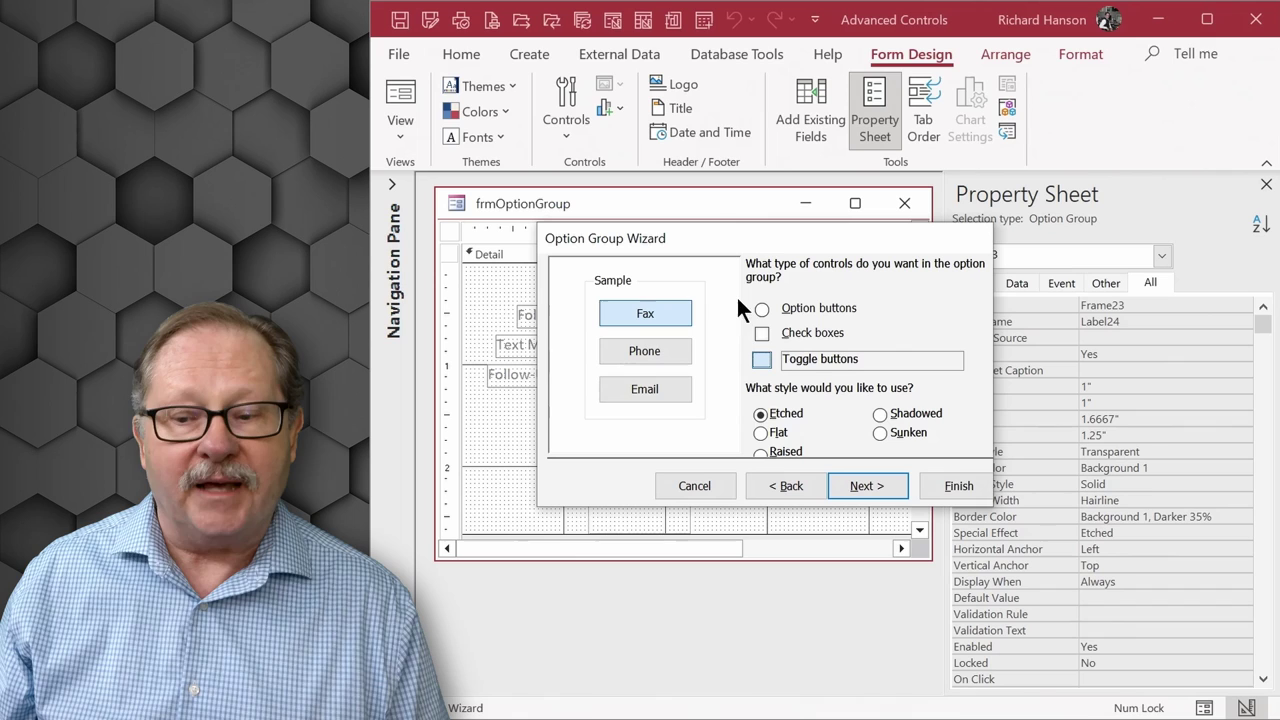
{"action": "left_click", "coordinate": [760, 332]}
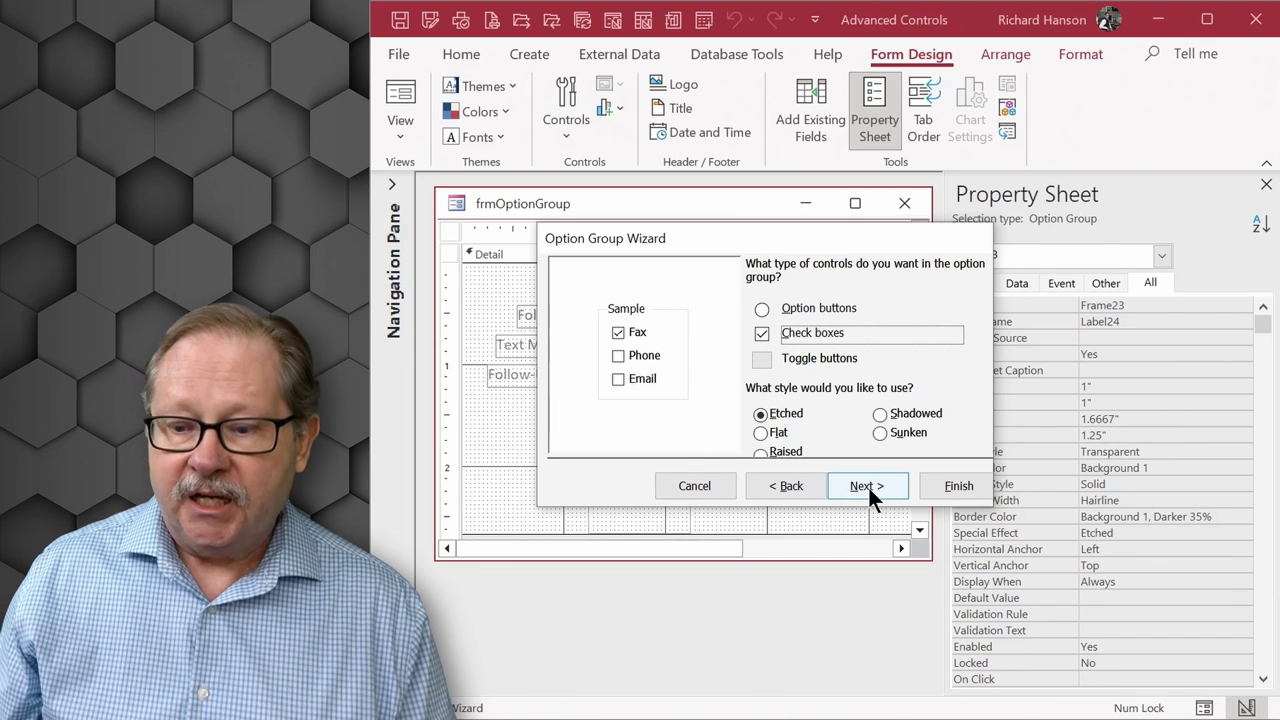
{"action": "left_click", "coordinate": [868, 485]}
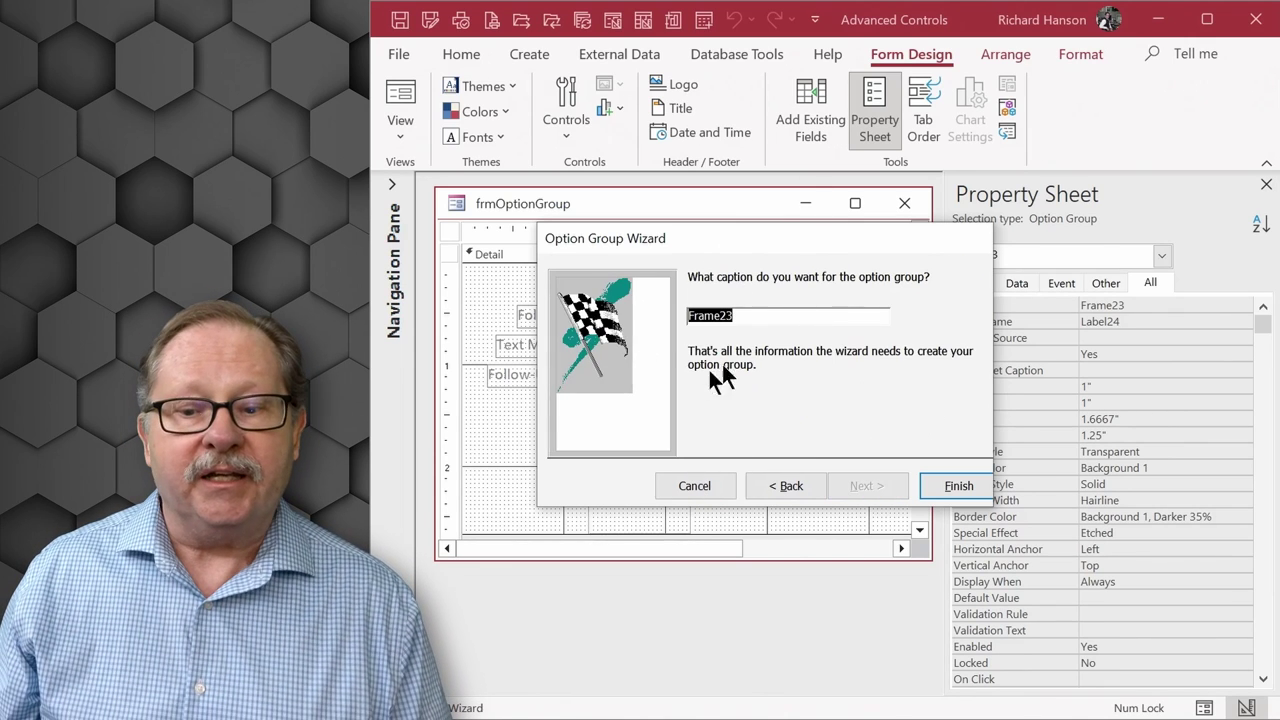
Step: Finish the Frame23 group and test it in Form view, ticking Phone, Fax, Email, then Fax
{"action": "left_click", "coordinate": [950, 484]}
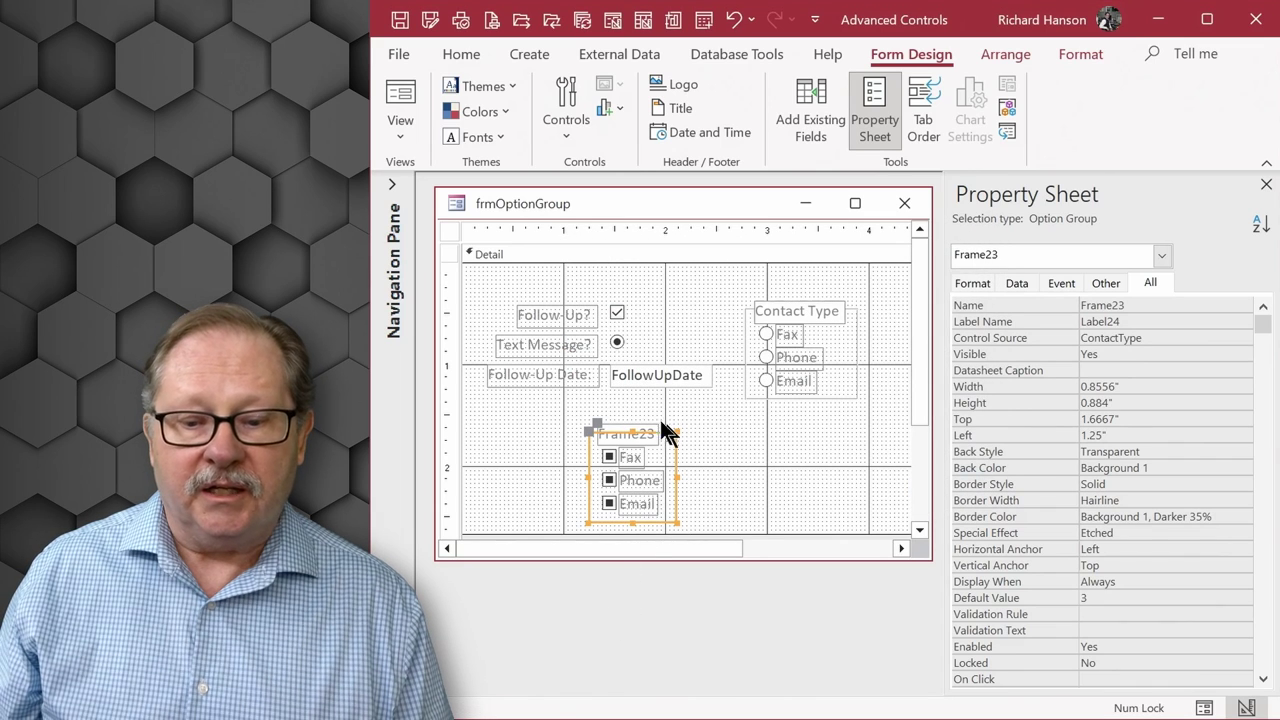
{"action": "left_click", "coordinate": [404, 90]}
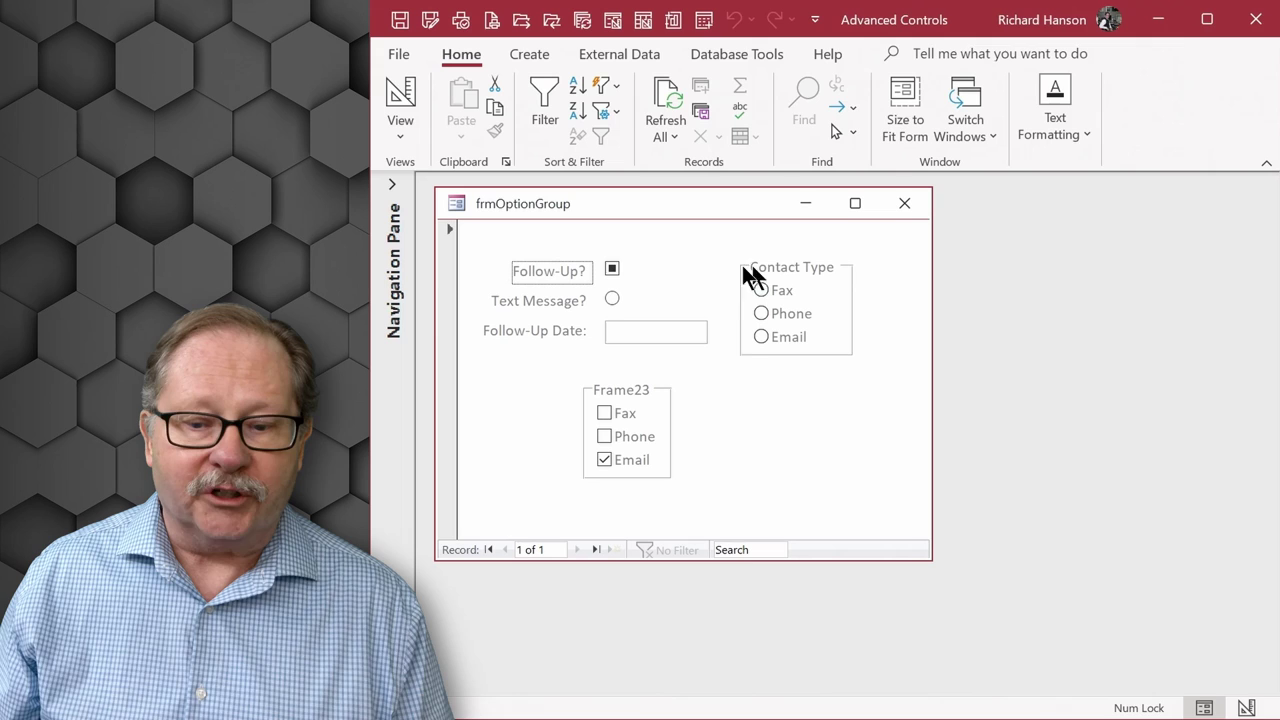
{"action": "left_click", "coordinate": [604, 437]}
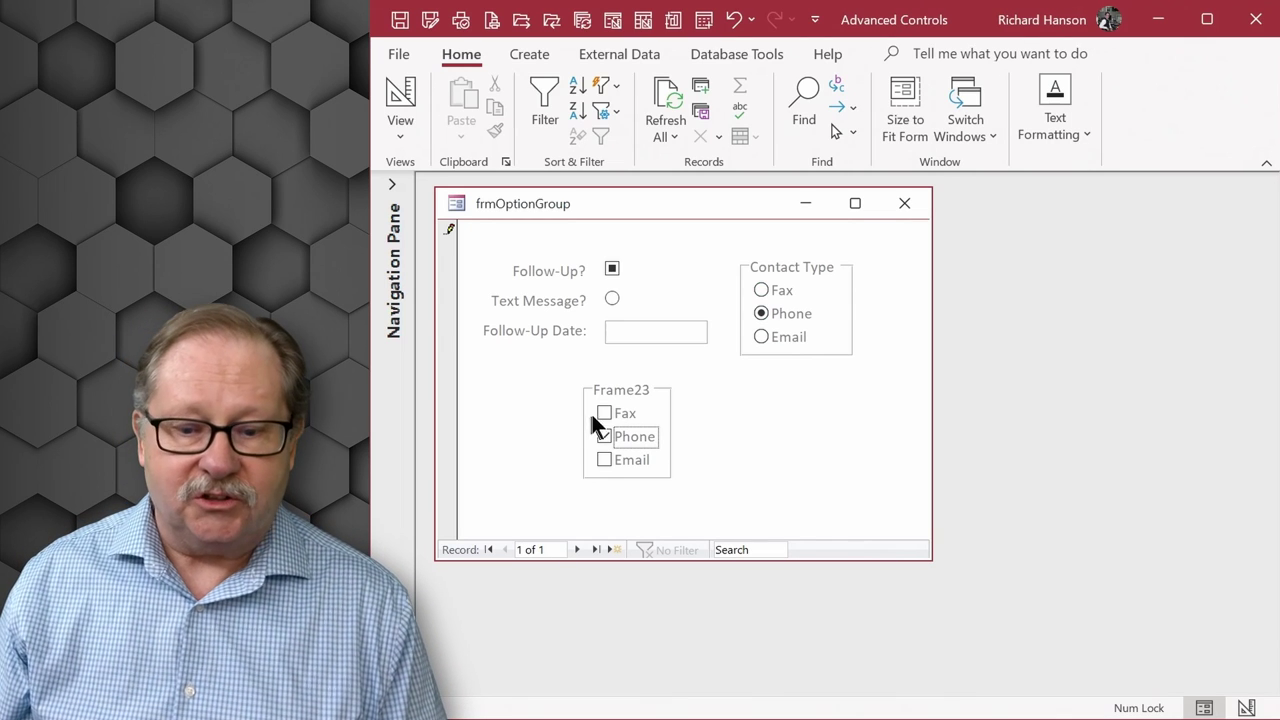
{"action": "left_click", "coordinate": [605, 412]}
{"action": "left_click", "coordinate": [605, 460]}
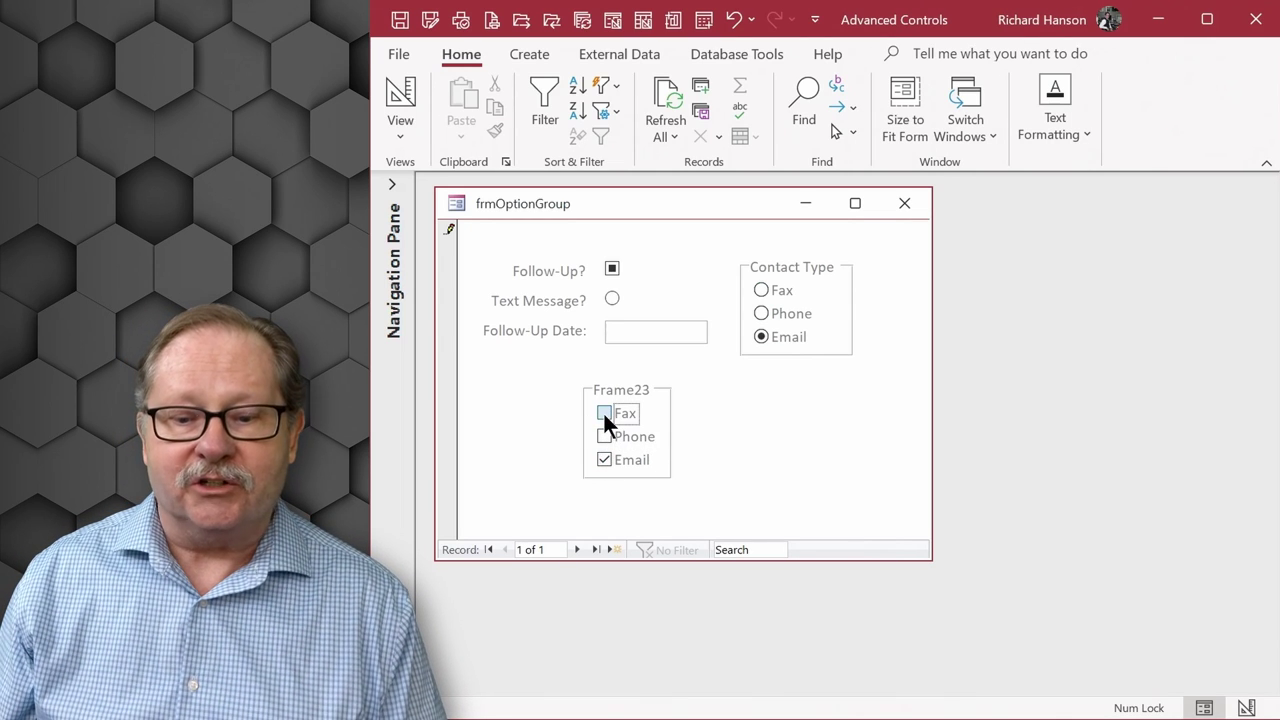
{"action": "left_click", "coordinate": [604, 412]}
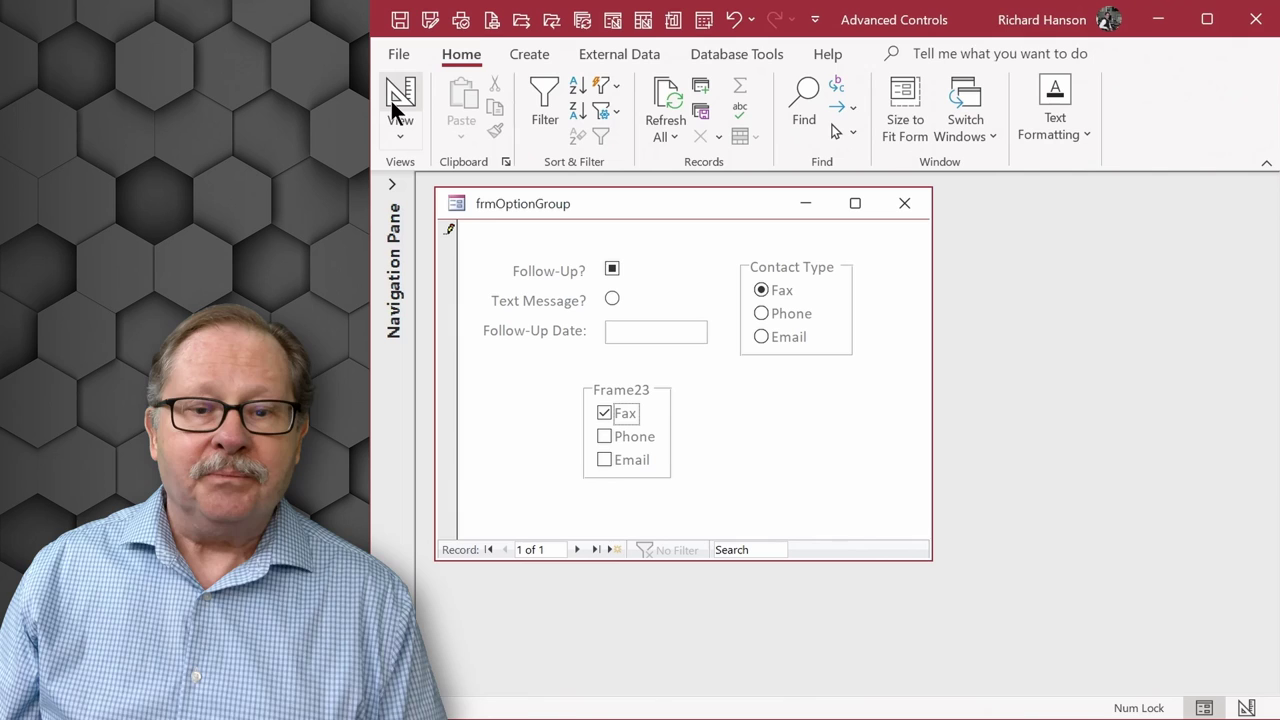